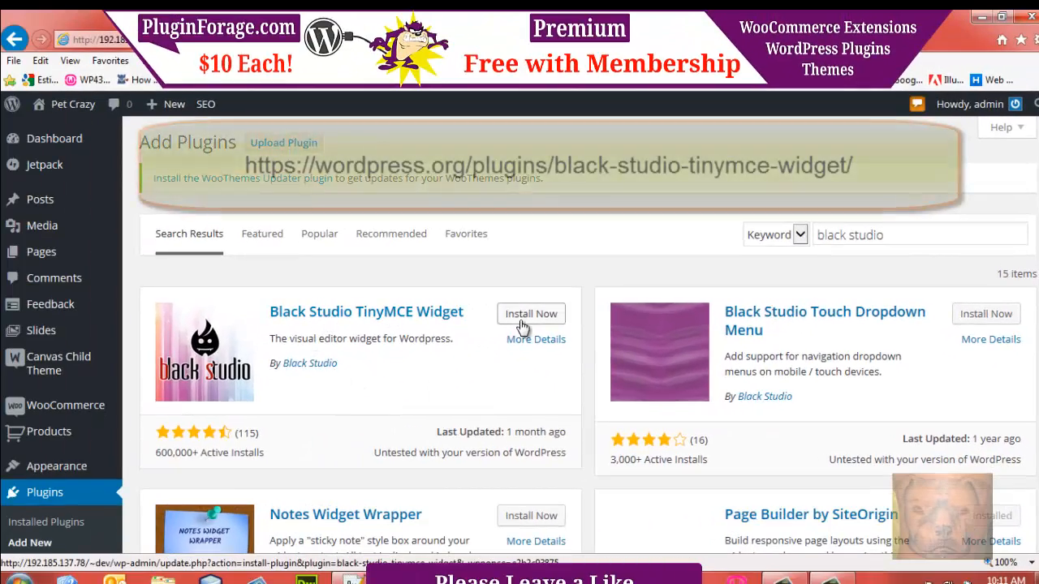
Install and activate the Black Studio TinyMCE Widget plugin from the plugin search results.
{"action": "left_click", "coordinate": [524, 327]}
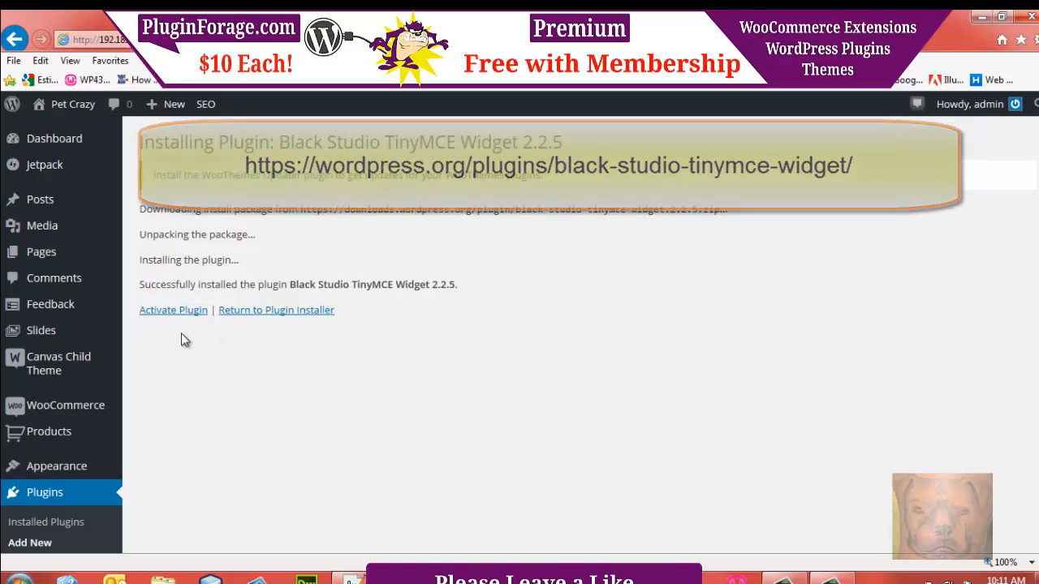
{"action": "left_click", "coordinate": [172, 313]}
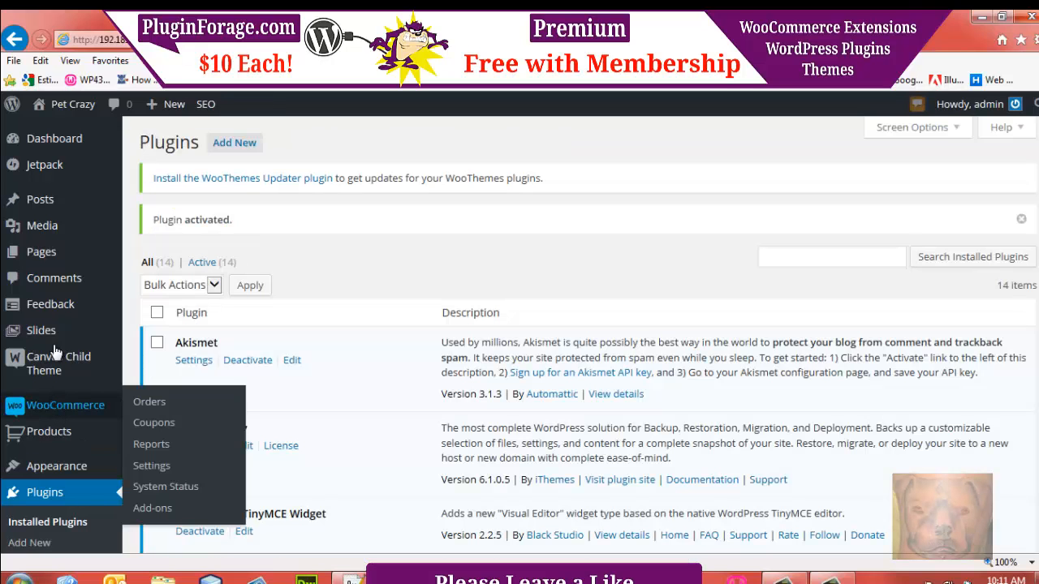
Open the Home Page for editing from the site's page list and delete its Lorem Ipsum body text.
{"action": "mouse_move", "coordinate": [71, 445]}
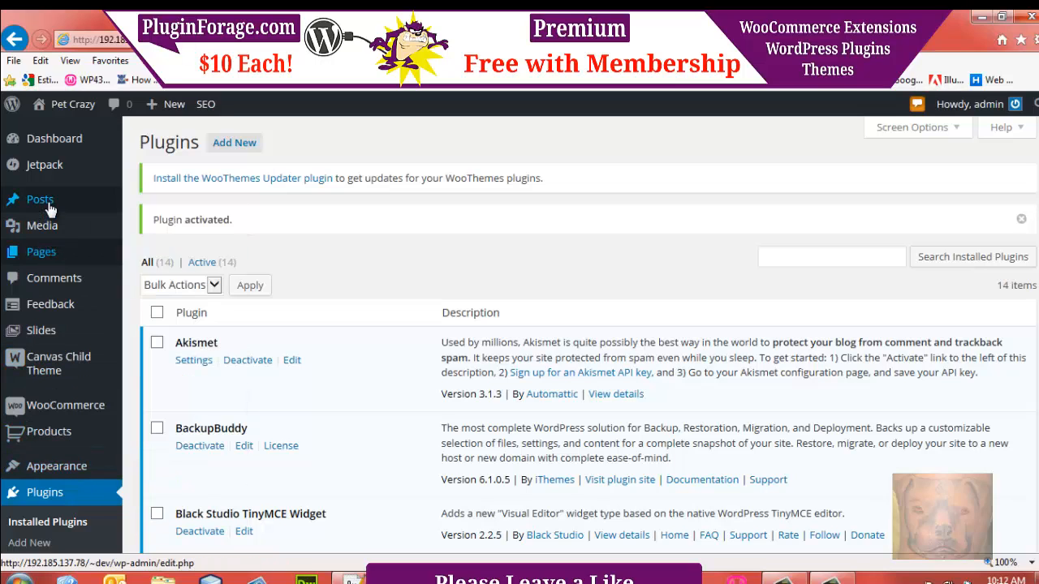
{"action": "mouse_move", "coordinate": [50, 209]}
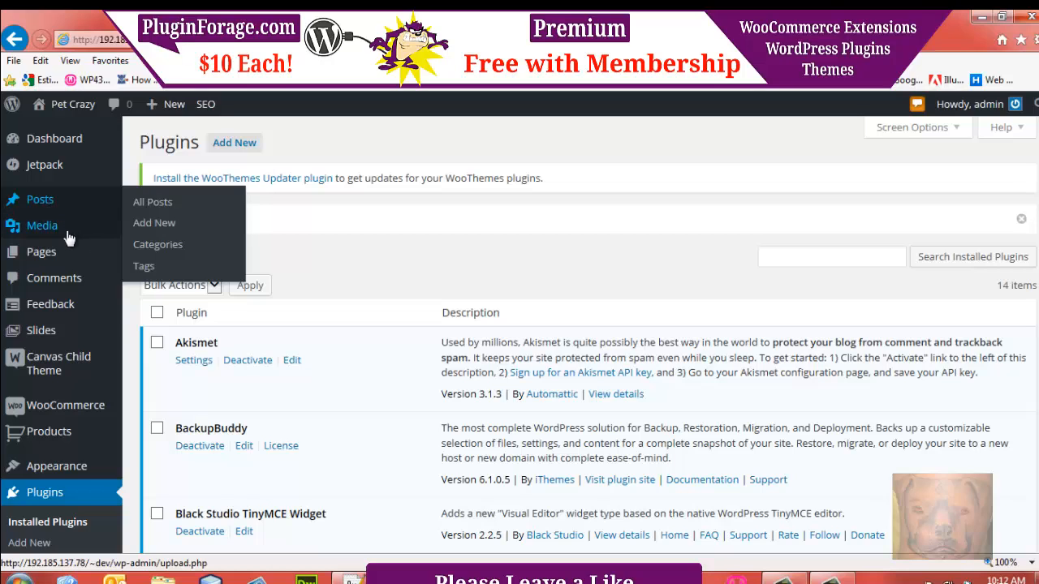
{"action": "mouse_move", "coordinate": [65, 255]}
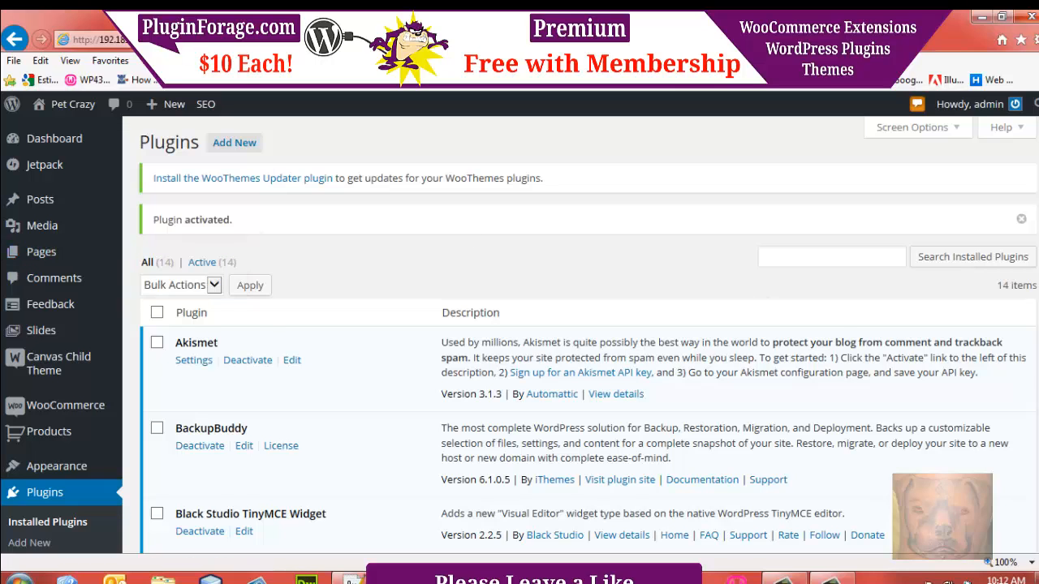
{"action": "scroll", "coordinate": [352, 408], "scroll_direction": "down", "scroll_amount": 1}
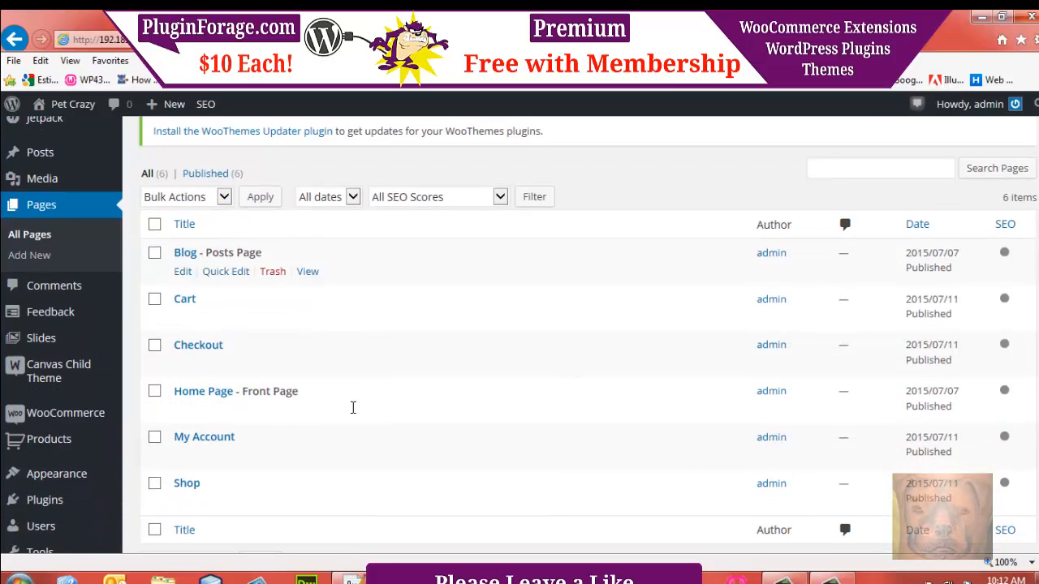
{"action": "left_click", "coordinate": [203, 391]}
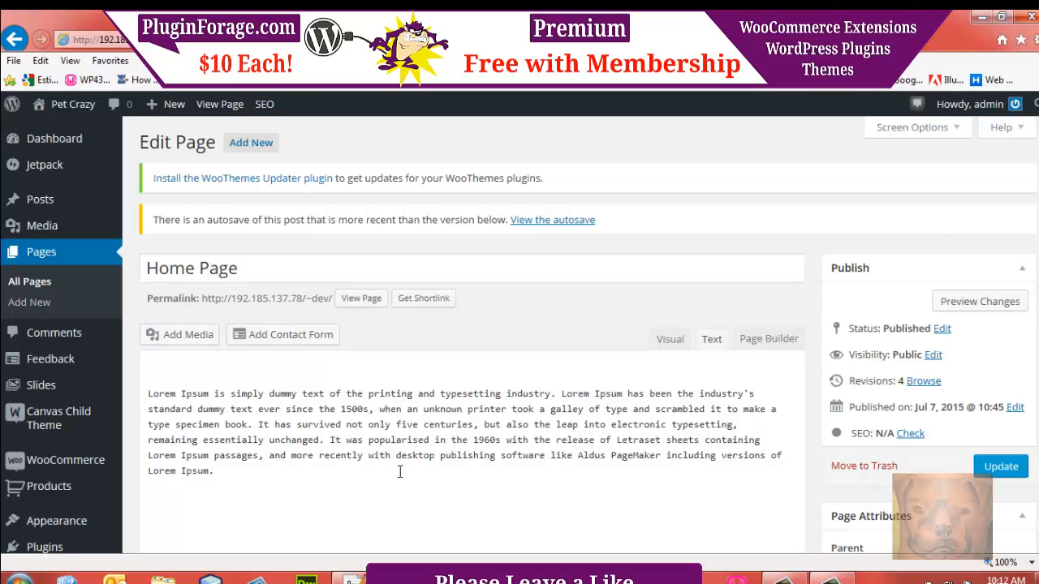
{"action": "left_click_drag", "start_coordinate": [277, 480], "coordinate": [149, 393]}
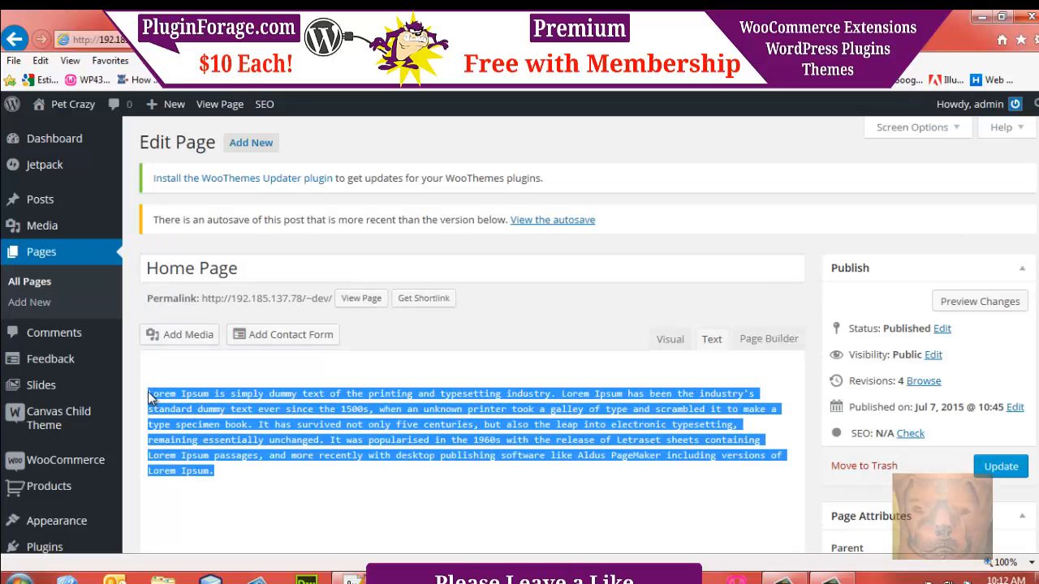
{"action": "key", "text": "BackSpace"}
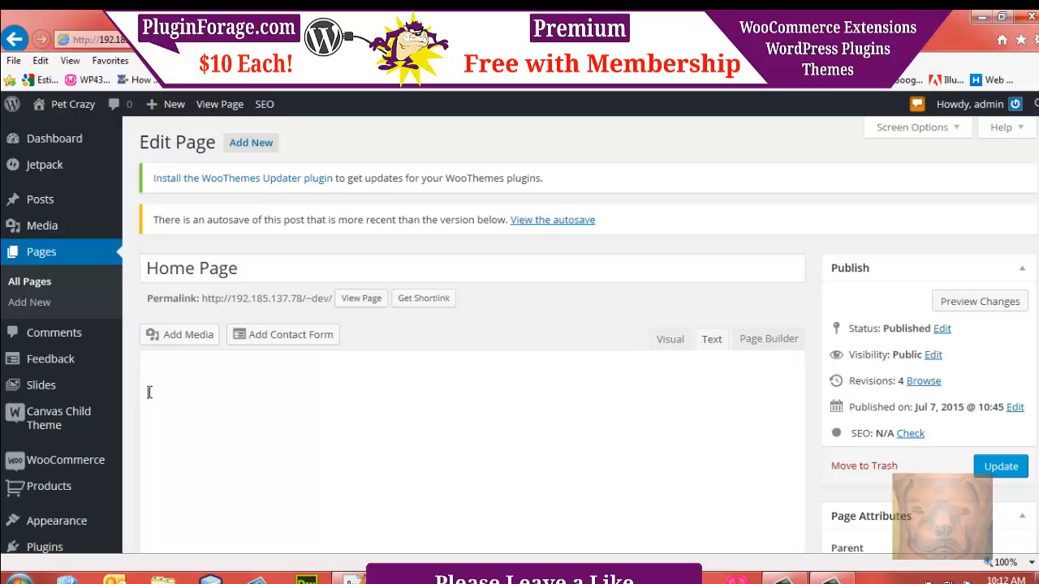
Change the Home Page to the Page Builder layout and insert two rows with 1 column each.
{"action": "left_click", "coordinate": [763, 347]}
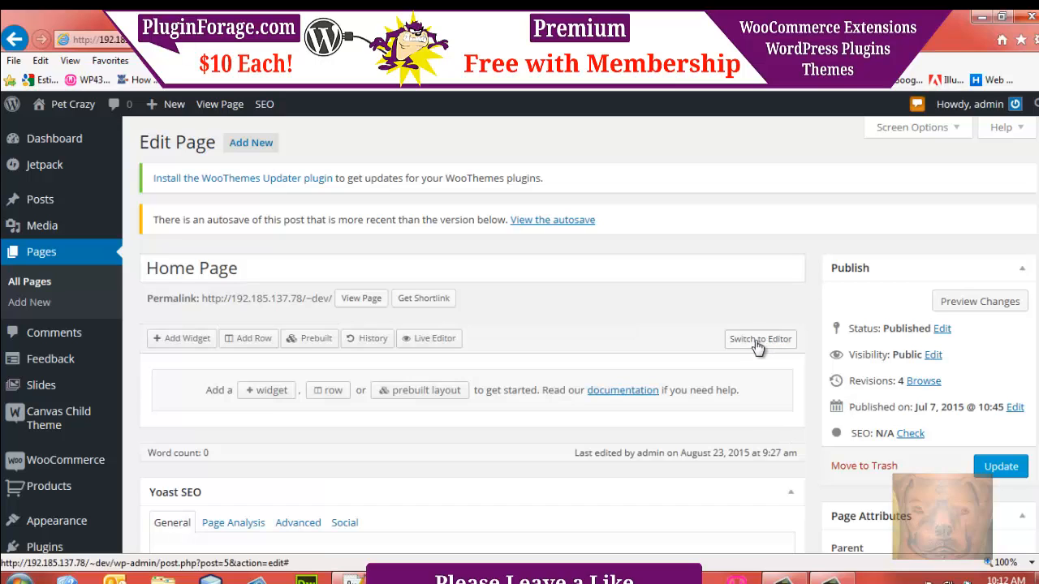
{"action": "left_click", "coordinate": [249, 344]}
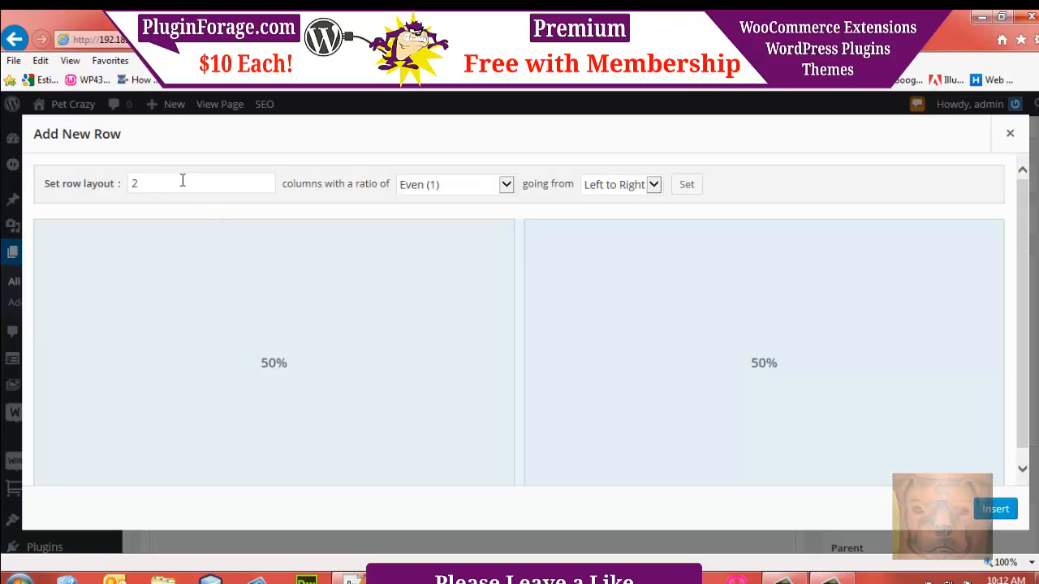
{"action": "left_click_drag", "start_coordinate": [181, 179], "coordinate": [70, 177]}
{"action": "type", "text": "1"}
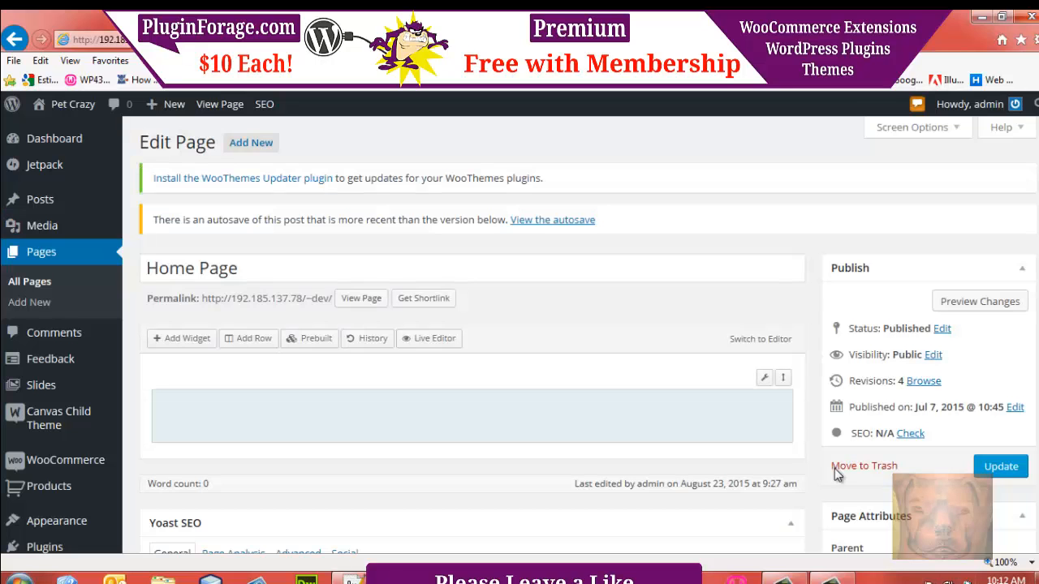
{"action": "left_click", "coordinate": [996, 509]}
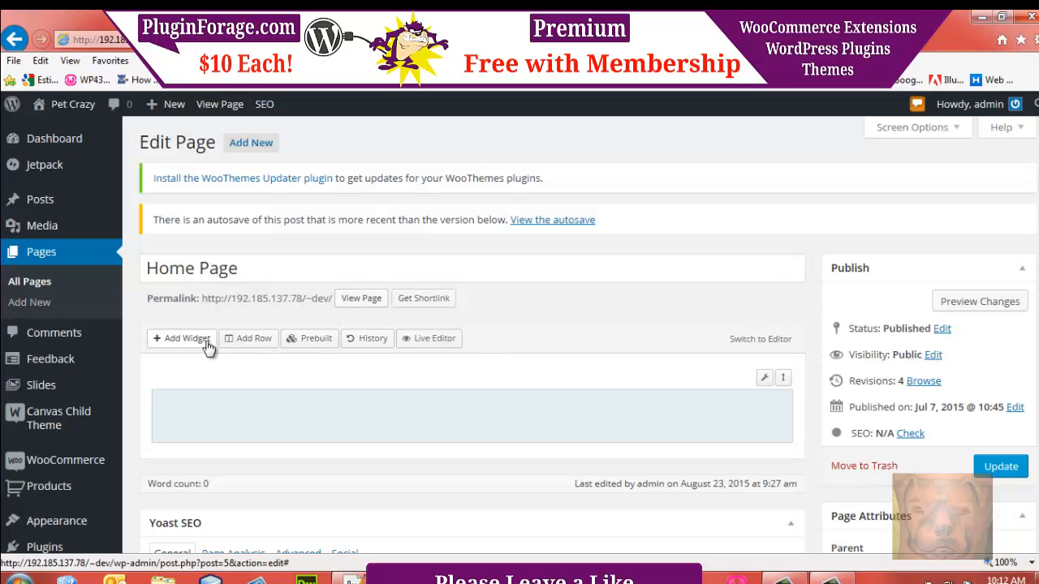
{"action": "left_click", "coordinate": [253, 339]}
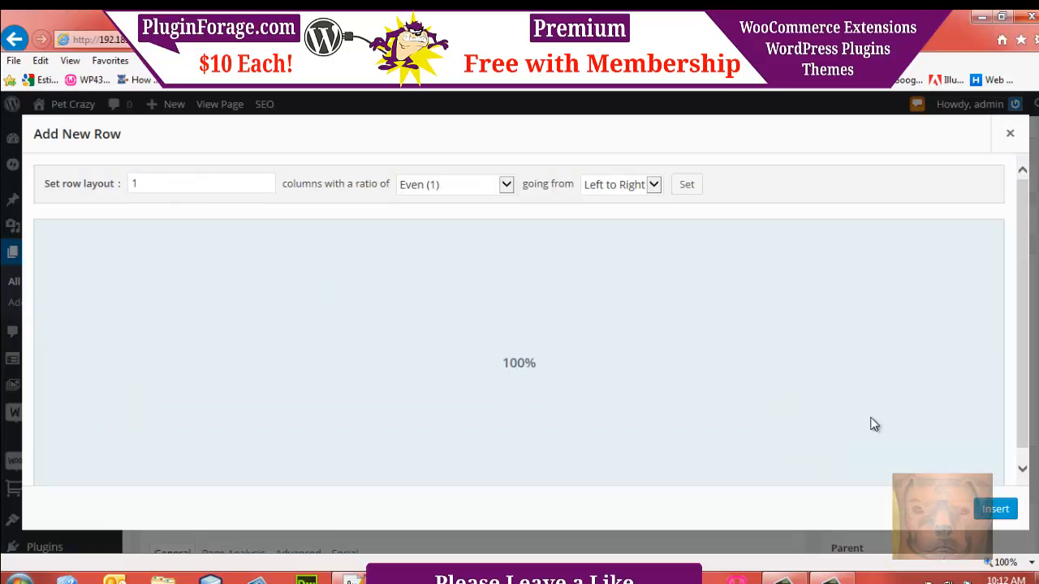
{"action": "left_click", "coordinate": [995, 511]}
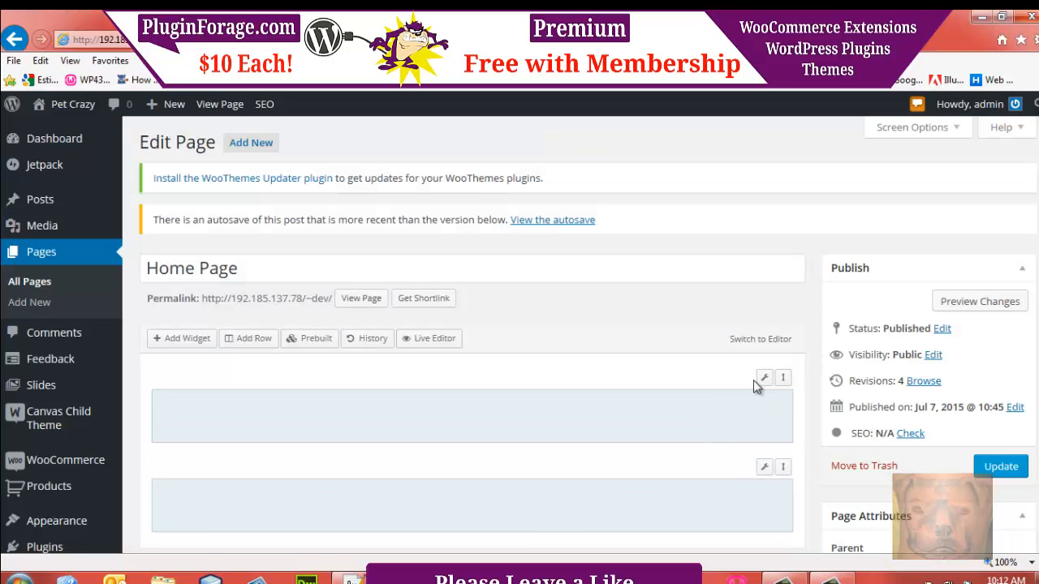
Add a Visual Editor widget from the recommended widgets to each of the two rows.
{"action": "left_click", "coordinate": [186, 339]}
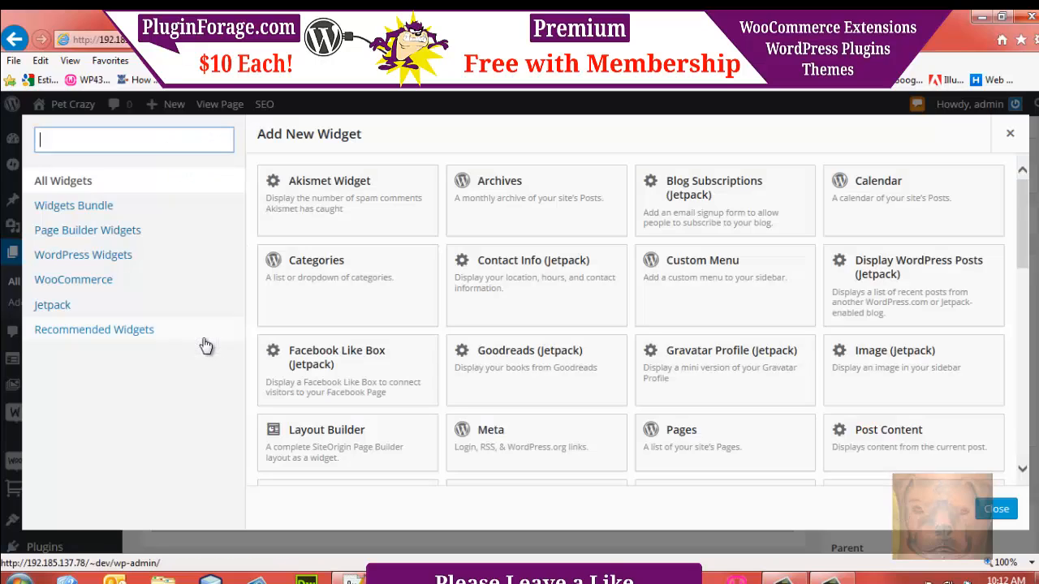
{"action": "left_click", "coordinate": [125, 334]}
{"action": "left_click", "coordinate": [328, 192]}
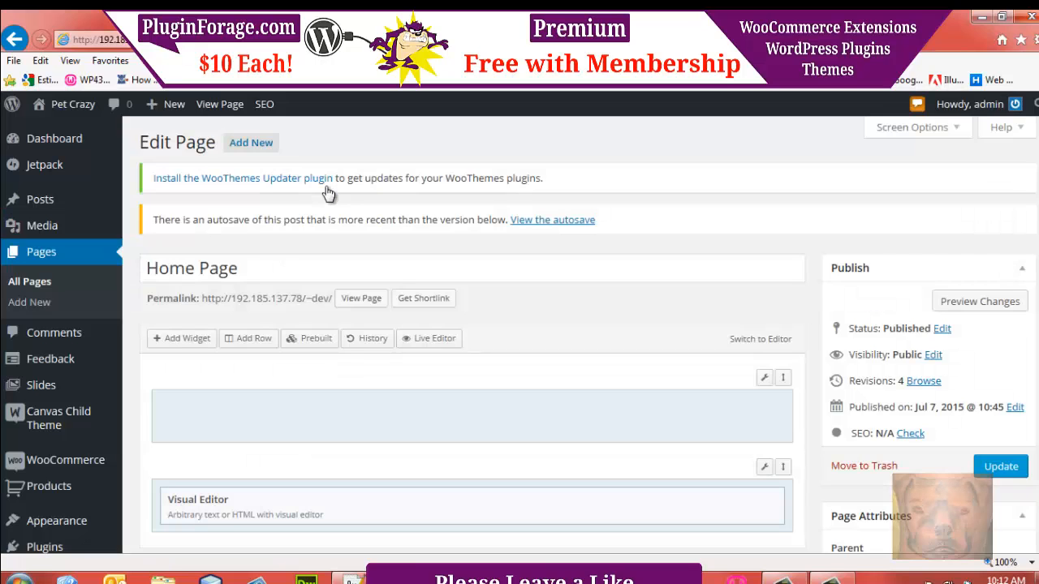
{"action": "left_click", "coordinate": [431, 412]}
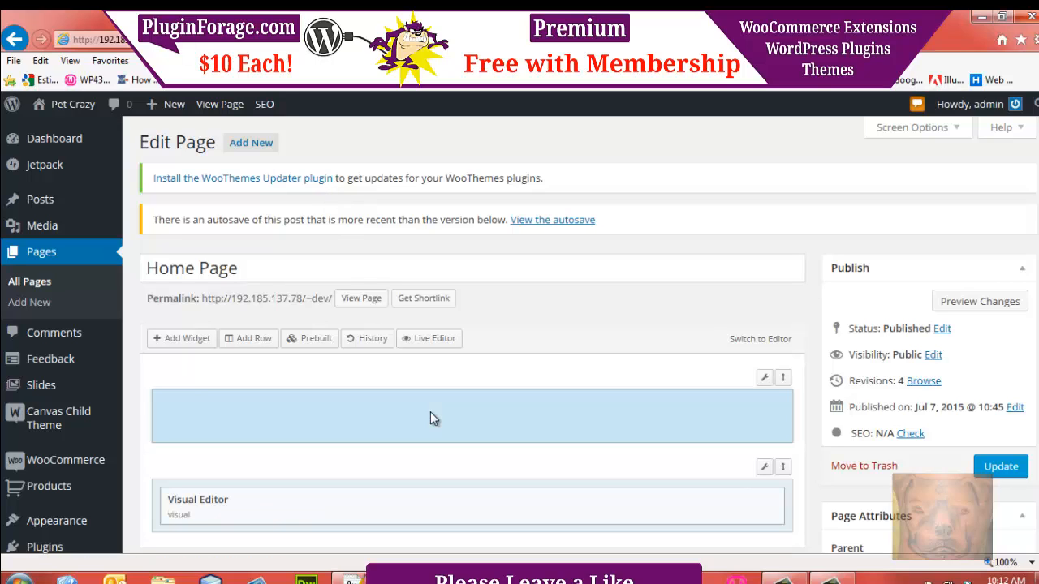
{"action": "left_click", "coordinate": [185, 340]}
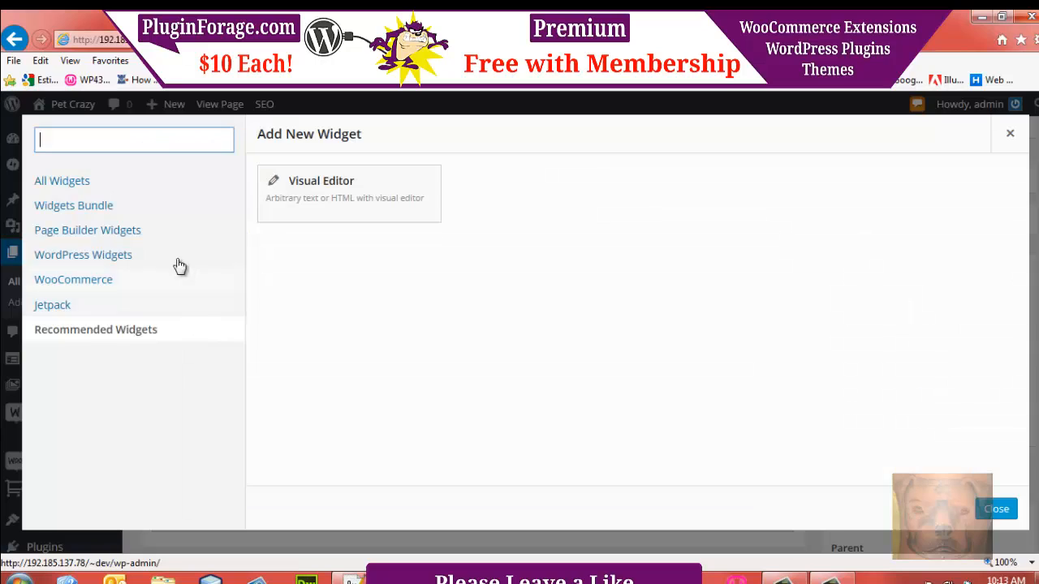
{"action": "left_click", "coordinate": [305, 193]}
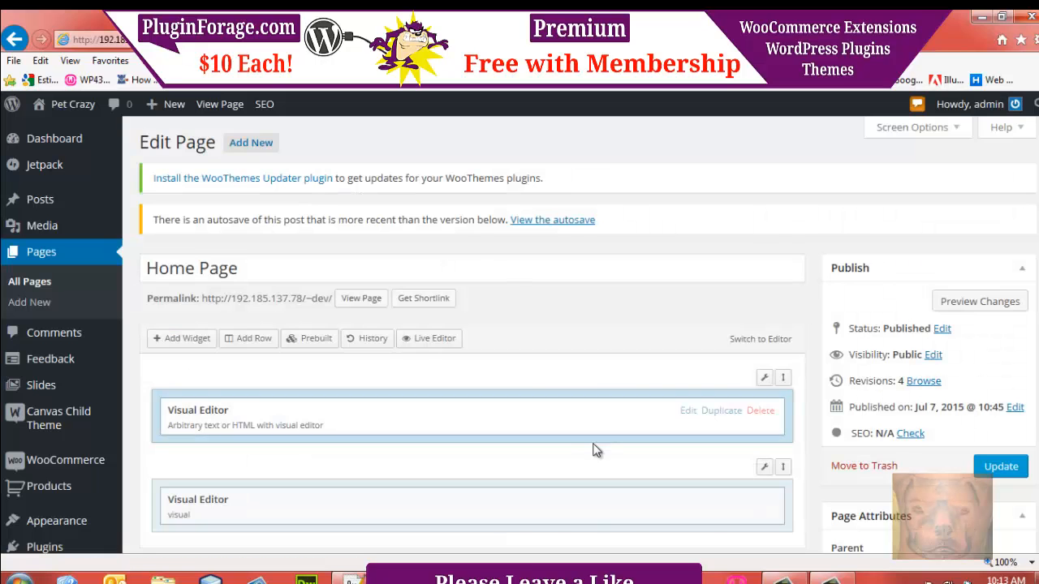
Open the Visual Editor widget in the first row for editing and title it "Featured".
{"action": "mouse_move", "coordinate": [689, 412]}
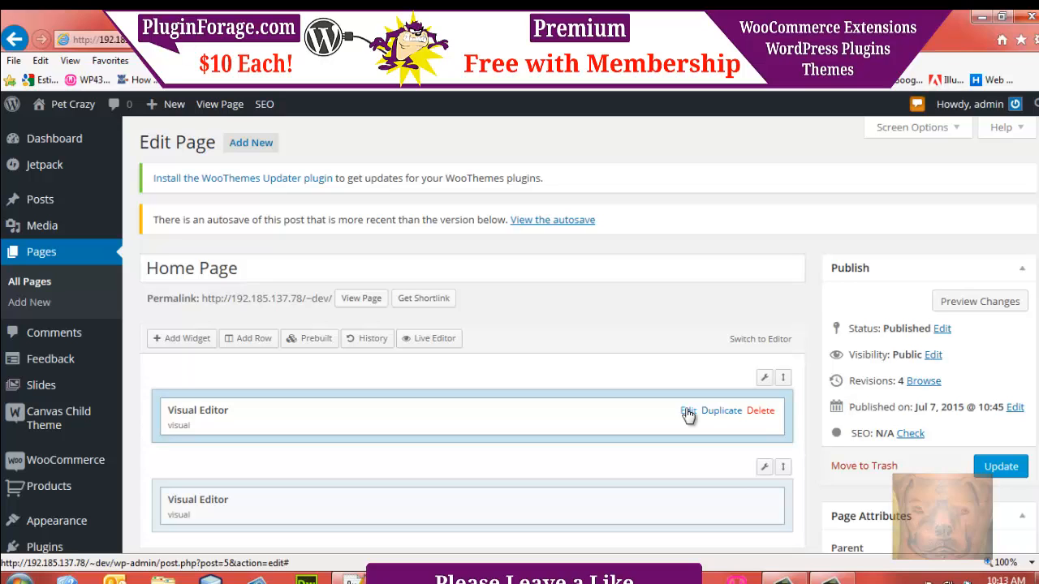
{"action": "left_click", "coordinate": [687, 411]}
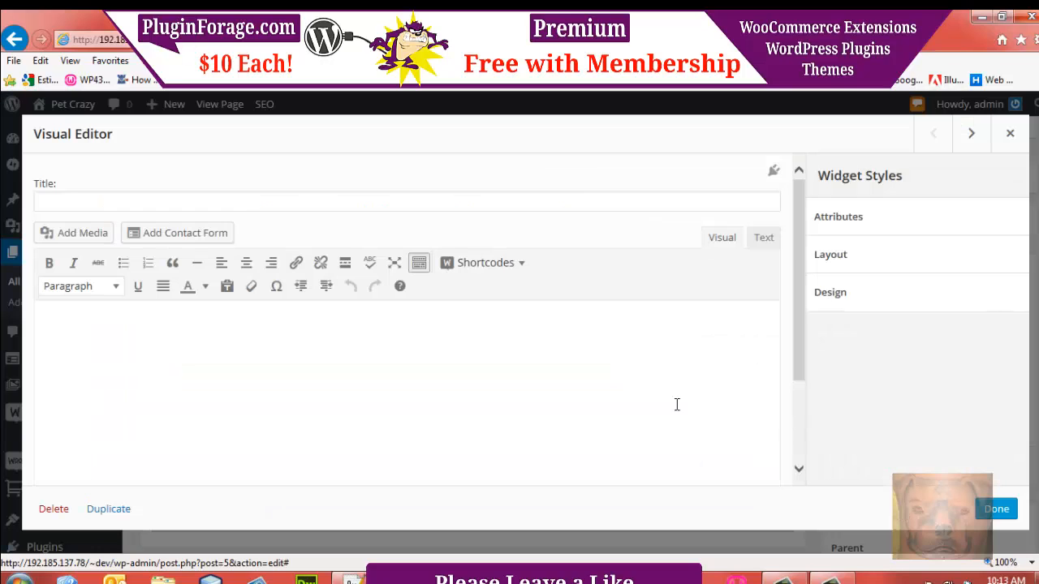
{"action": "left_click", "coordinate": [247, 205]}
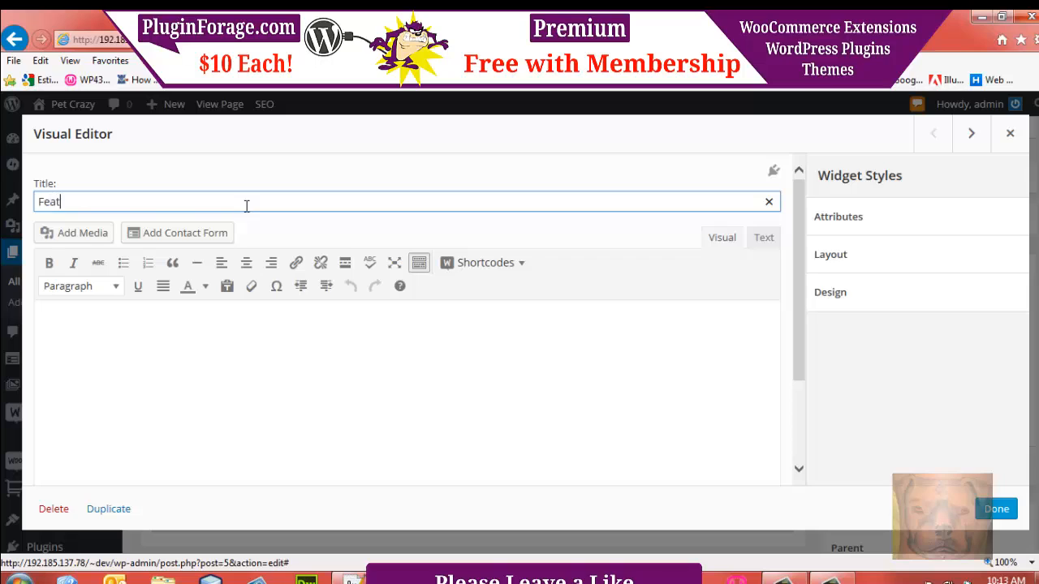
{"action": "left_click", "coordinate": [154, 390]}
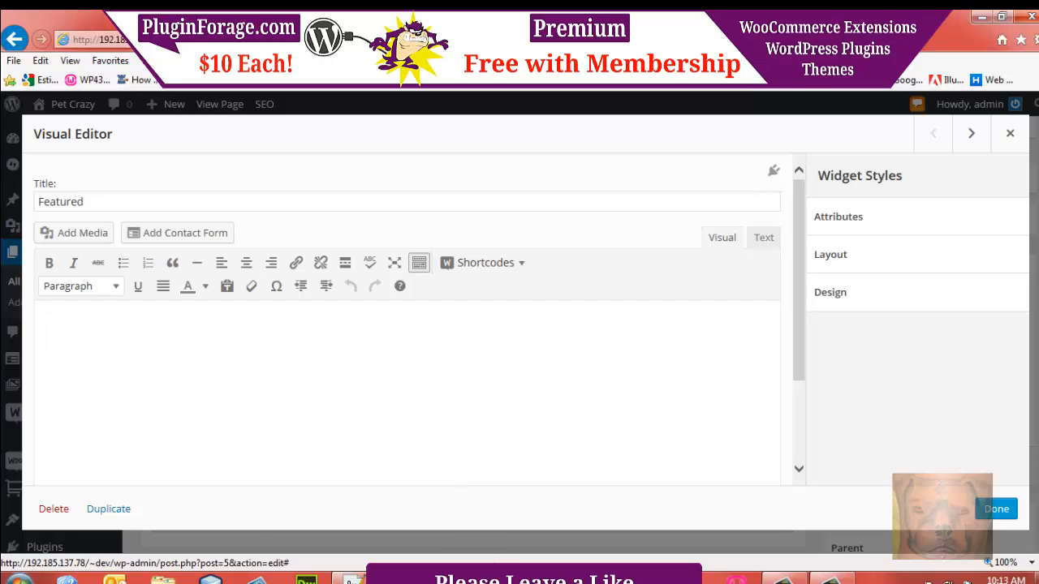
Switch to Notepad++ and copy the shortcode [featured_products per_page="4" columns="4"].
{"action": "mouse_move", "coordinate": [350, 579]}
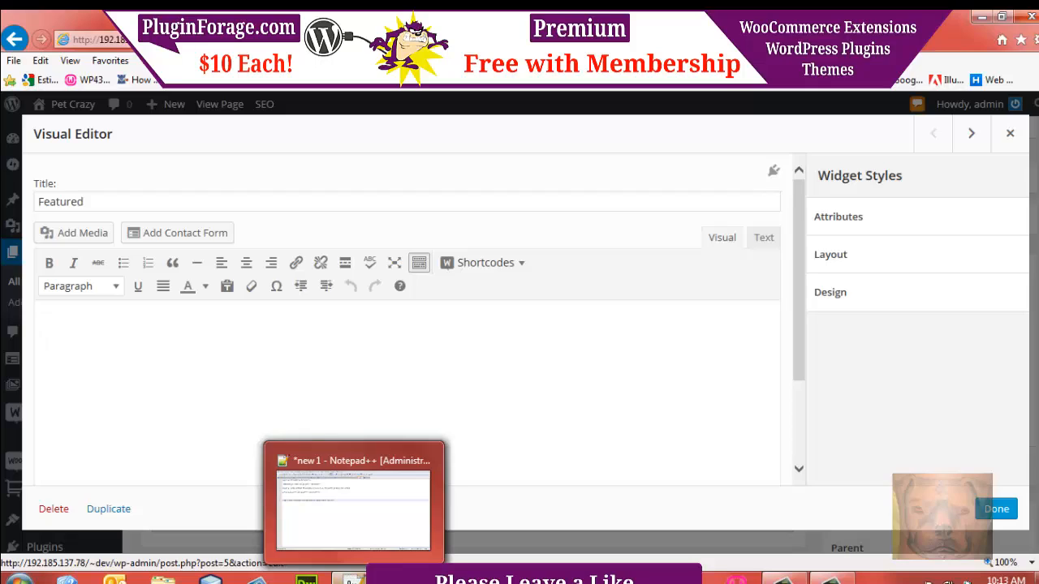
{"action": "left_click", "coordinate": [350, 579]}
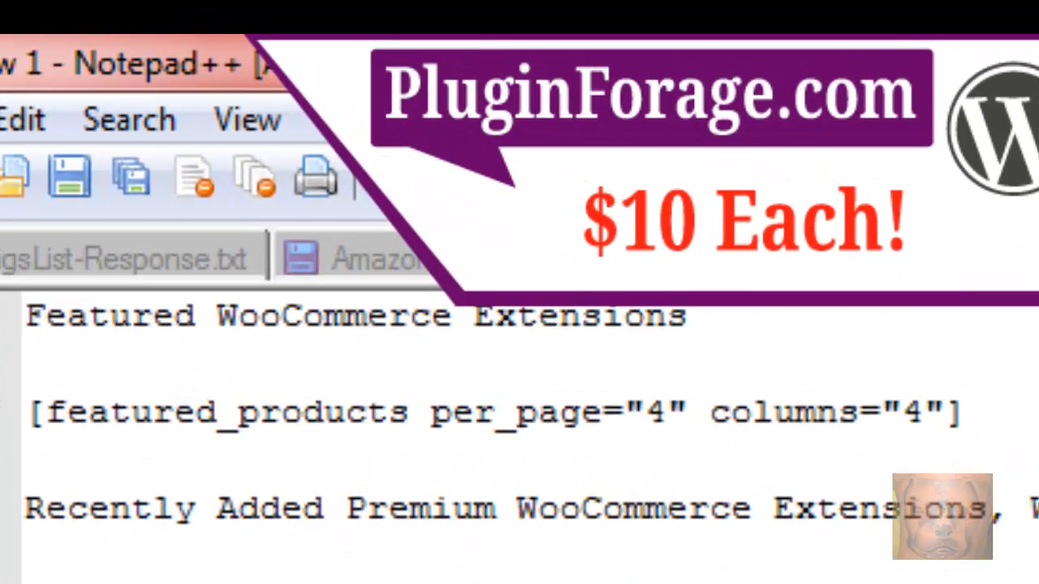
{"action": "left_click_drag", "start_coordinate": [321, 118], "coordinate": [106, 105]}
{"action": "left_click_drag", "start_coordinate": [261, 365], "coordinate": [5, 414]}
{"action": "key", "text": "ctrl+c"}
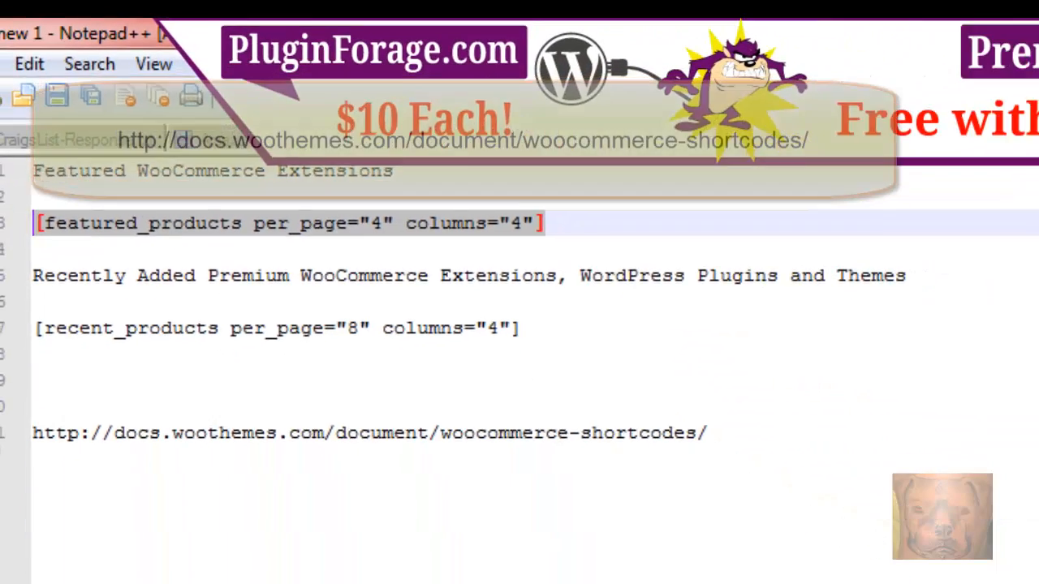
Return to the browser, paste the featured products shortcode into the Featured widget's body and finish editing the widget.
{"action": "mouse_move", "coordinate": [391, 568]}
{"action": "left_click", "coordinate": [362, 498]}
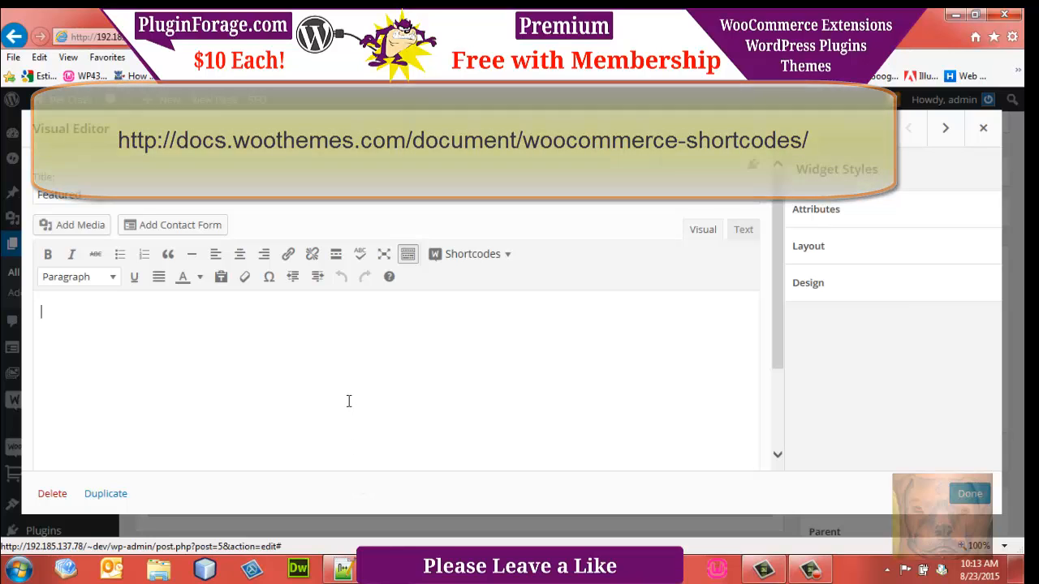
{"action": "key", "text": "ctrl+v"}
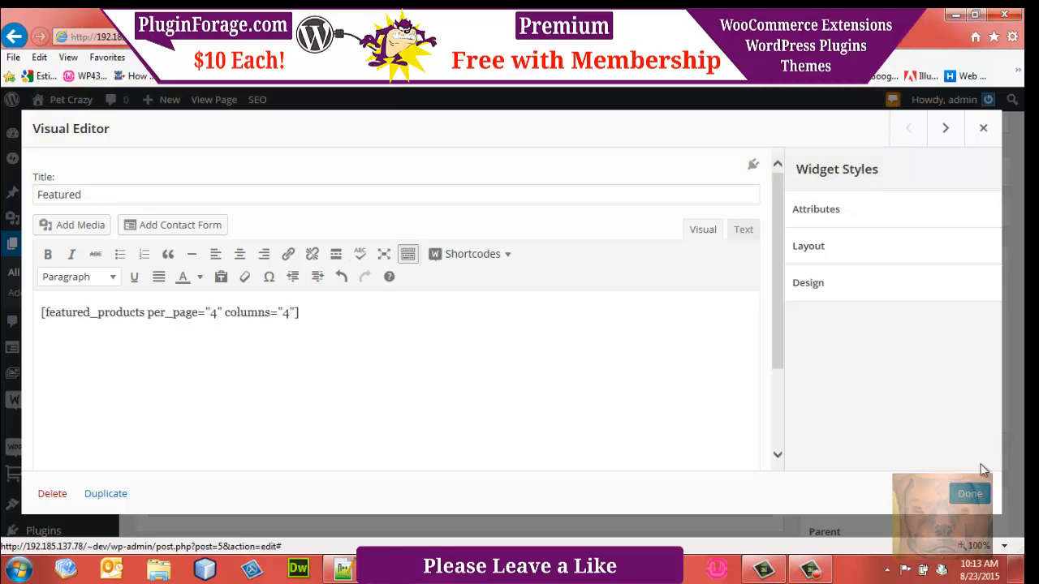
{"action": "left_click", "coordinate": [966, 493]}
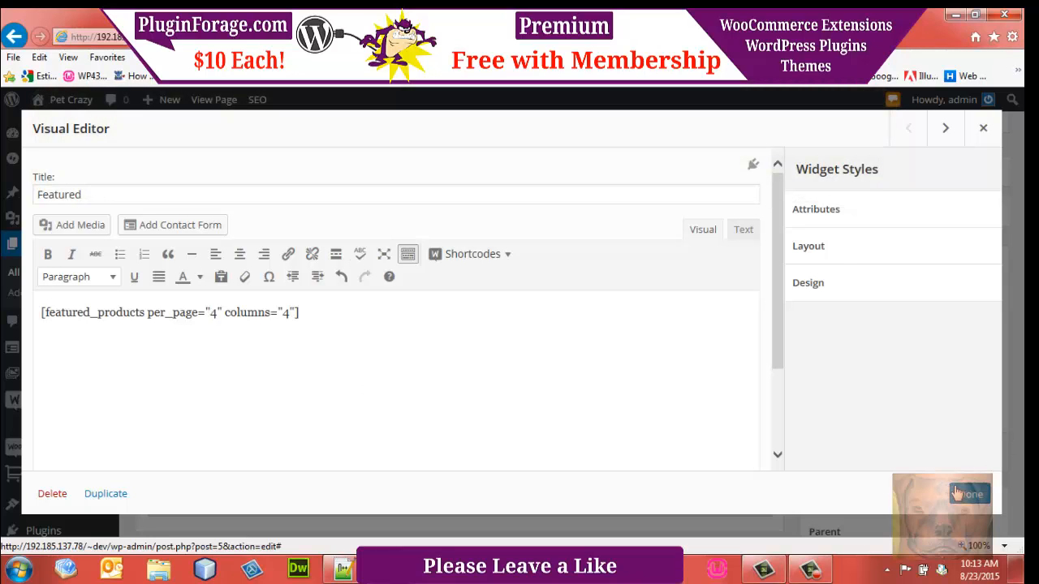
Open the Visual Editor widget in the second row for editing and title it "Recently Added".
{"action": "mouse_move", "coordinate": [668, 475]}
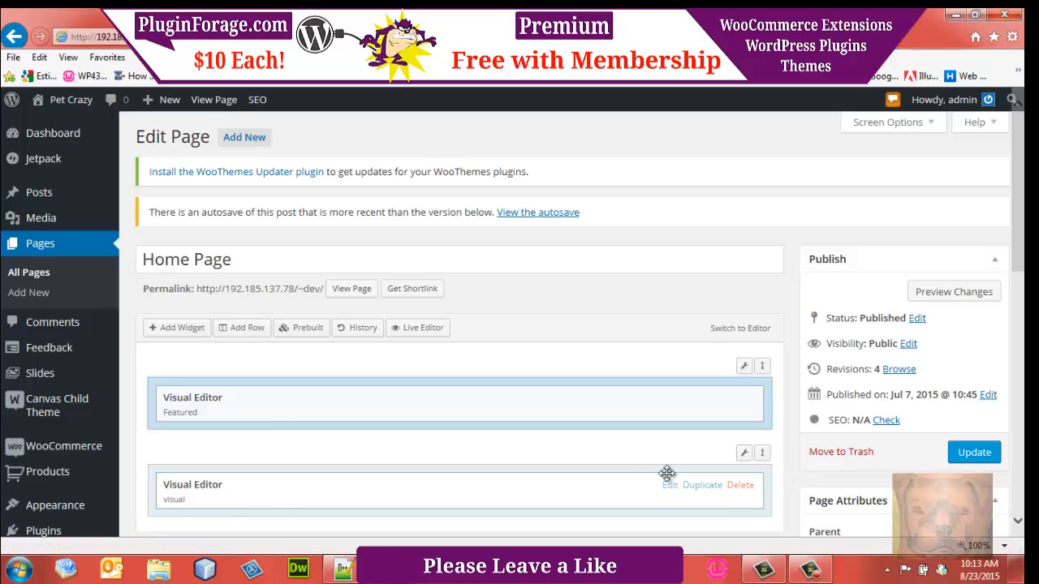
{"action": "left_click", "coordinate": [669, 485]}
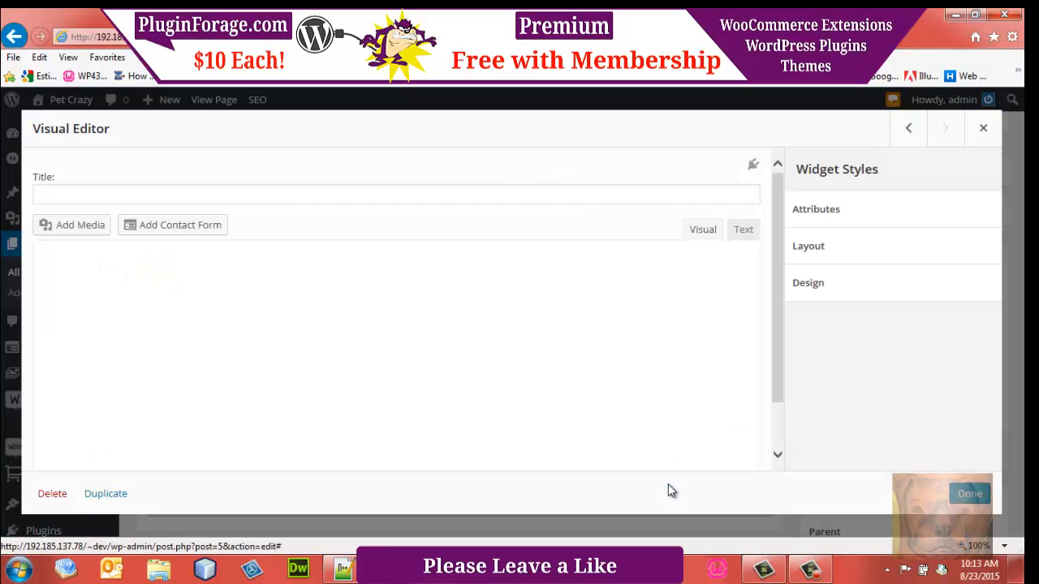
{"action": "left_click", "coordinate": [295, 194]}
{"action": "type", "text": "R"}
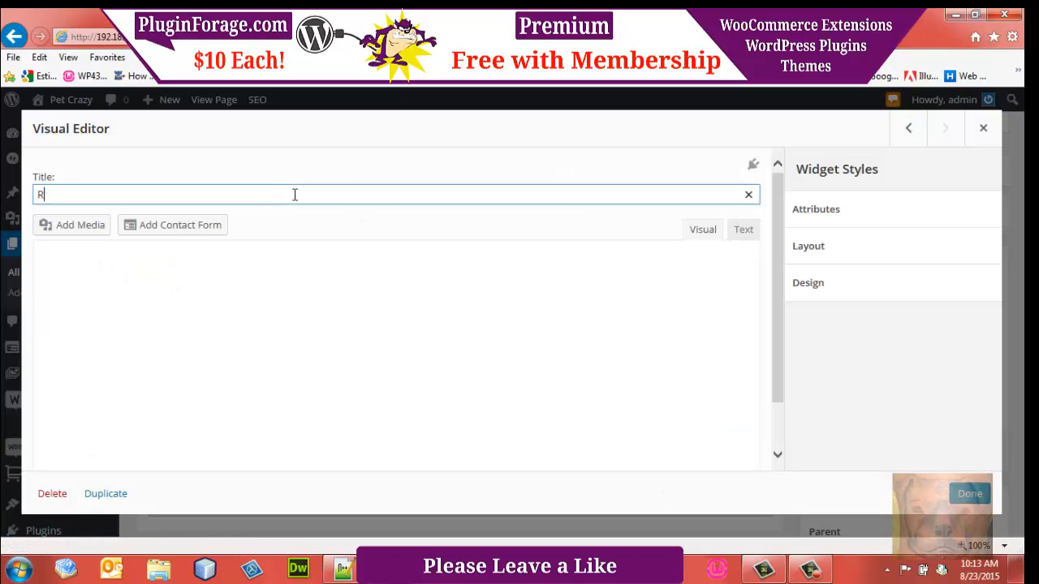
{"action": "type", "text": "ecently Added"}
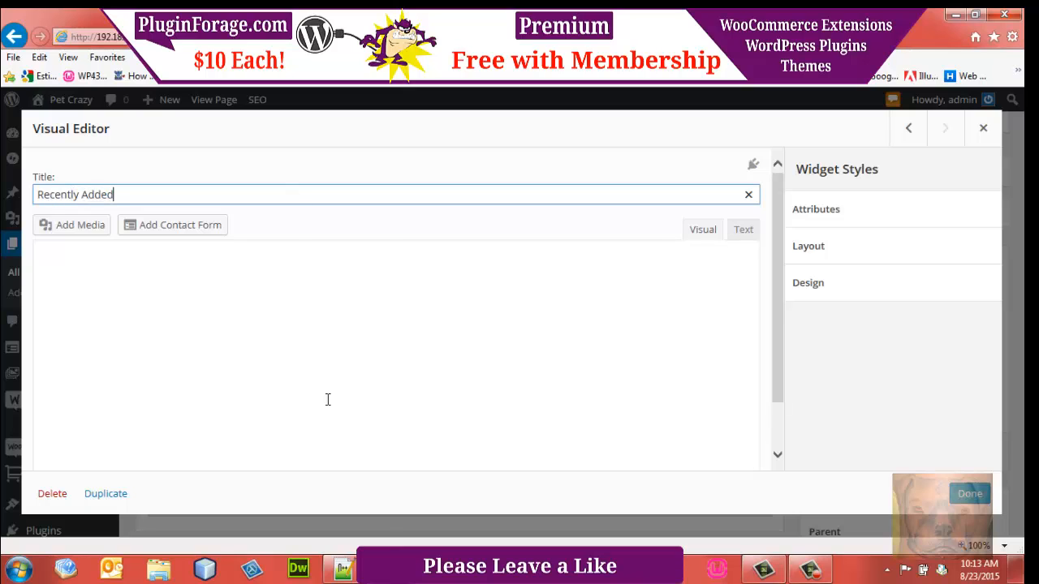
Switch to Notepad++ and copy the shortcode [recent_products per_page="8" columns="4"].
{"action": "left_click", "coordinate": [342, 568]}
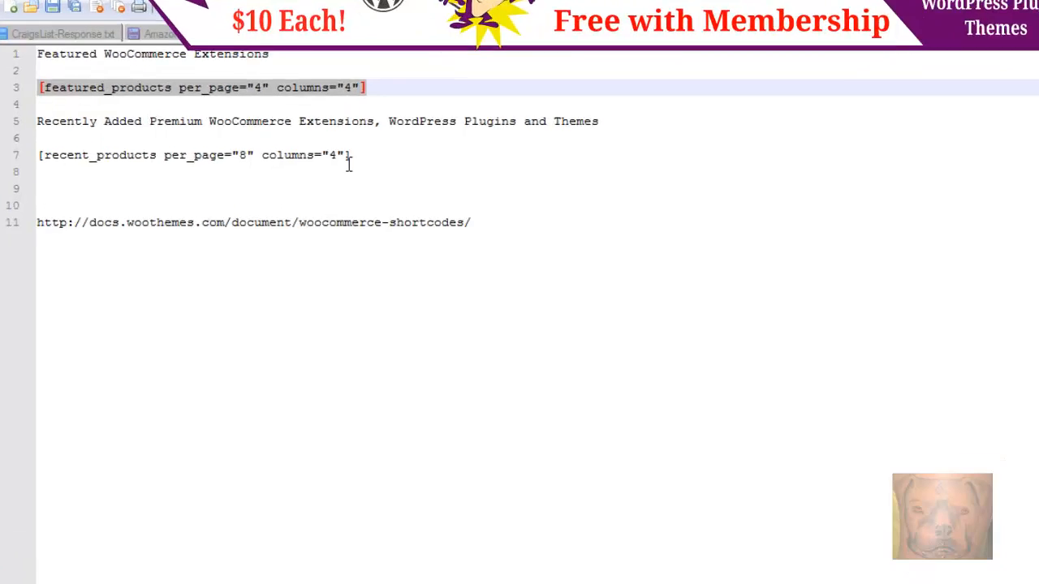
{"action": "left_click", "coordinate": [296, 167]}
{"action": "left_click_drag", "start_coordinate": [604, 108], "coordinate": [36, 107]}
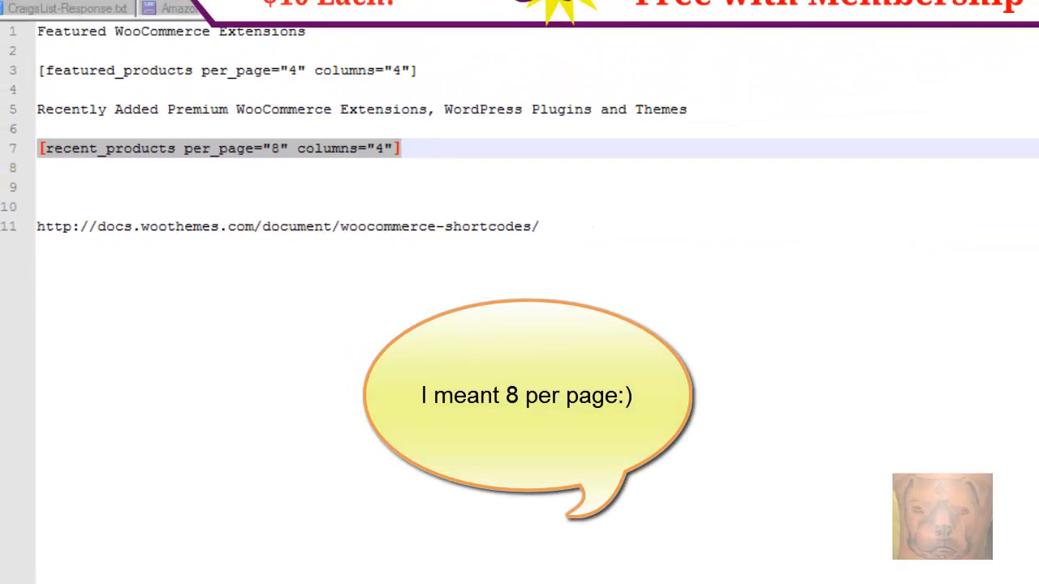
Return to the browser, paste the recent products shortcode into the Recently Added widget's body, check it in text mode and finish editing.
{"action": "left_click", "coordinate": [261, 510]}
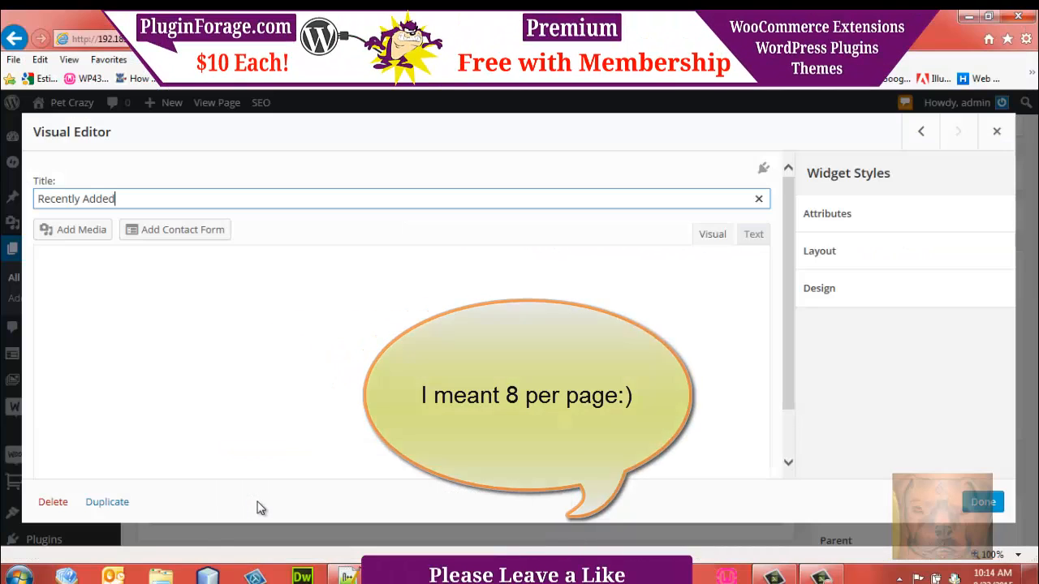
{"action": "left_click", "coordinate": [198, 336]}
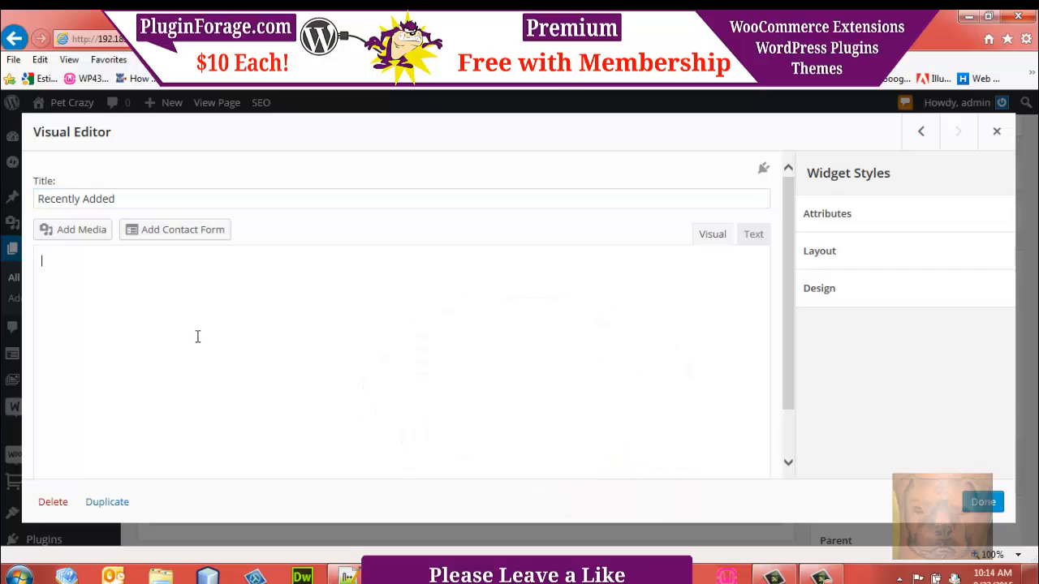
{"action": "key", "text": "ctrl+v"}
{"action": "left_click", "coordinate": [750, 234]}
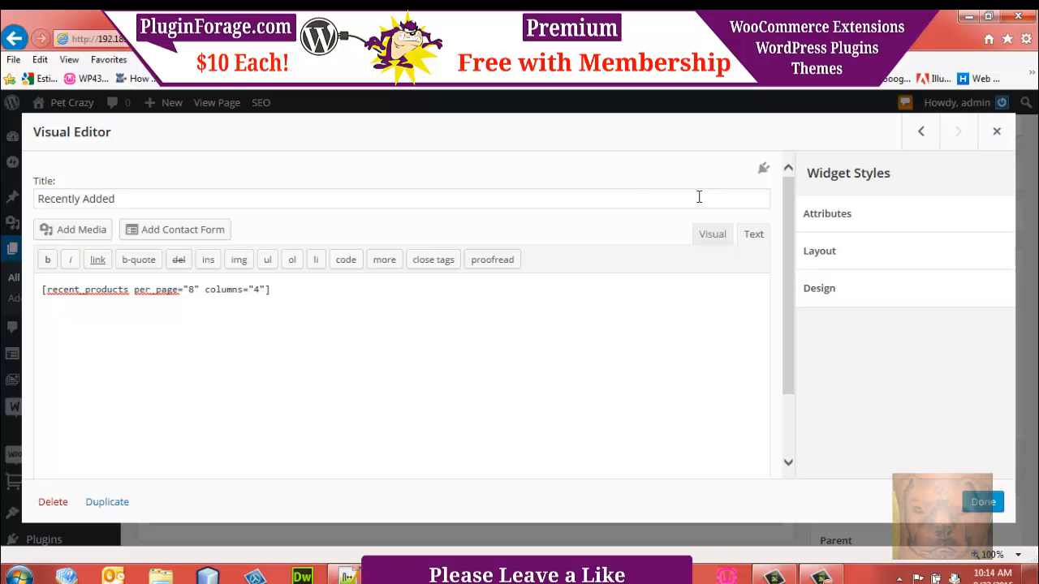
{"action": "left_click", "coordinate": [707, 236]}
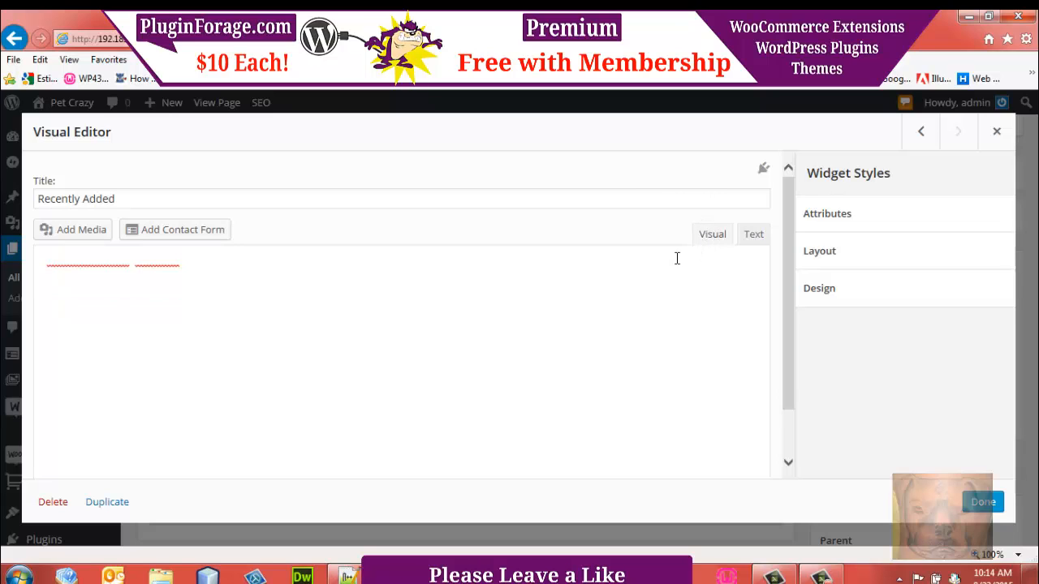
{"action": "left_click", "coordinate": [752, 236]}
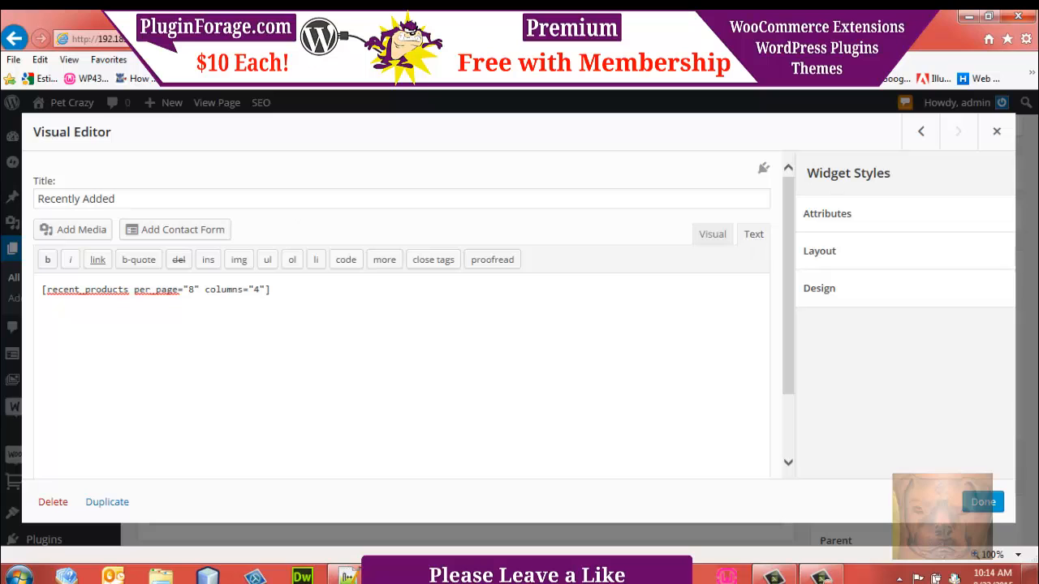
{"action": "left_click", "coordinate": [978, 502]}
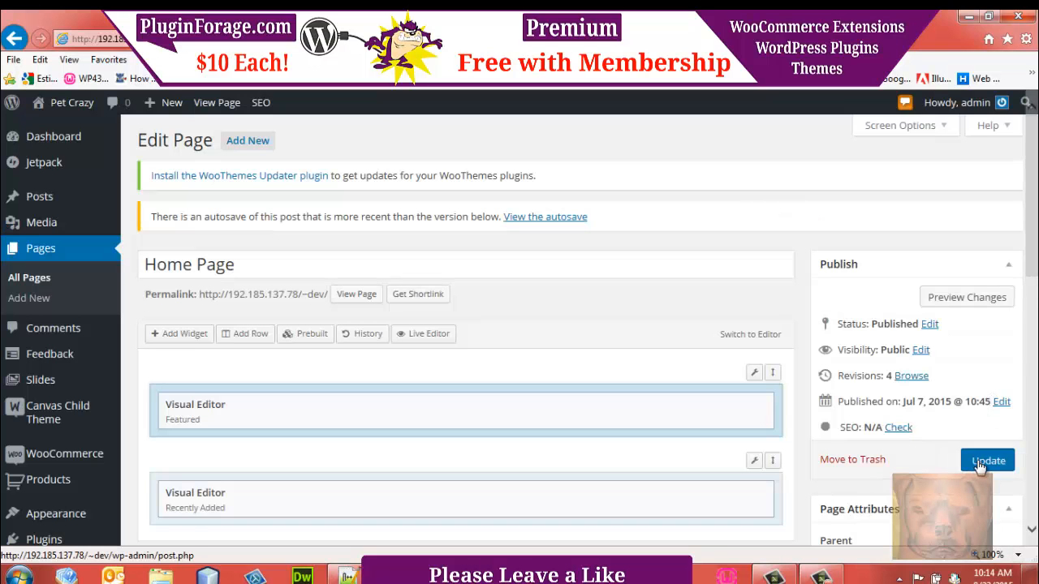
Update the Home Page and reload the site's home page to review the Featured and Recently Added sections.
{"action": "left_click", "coordinate": [980, 463]}
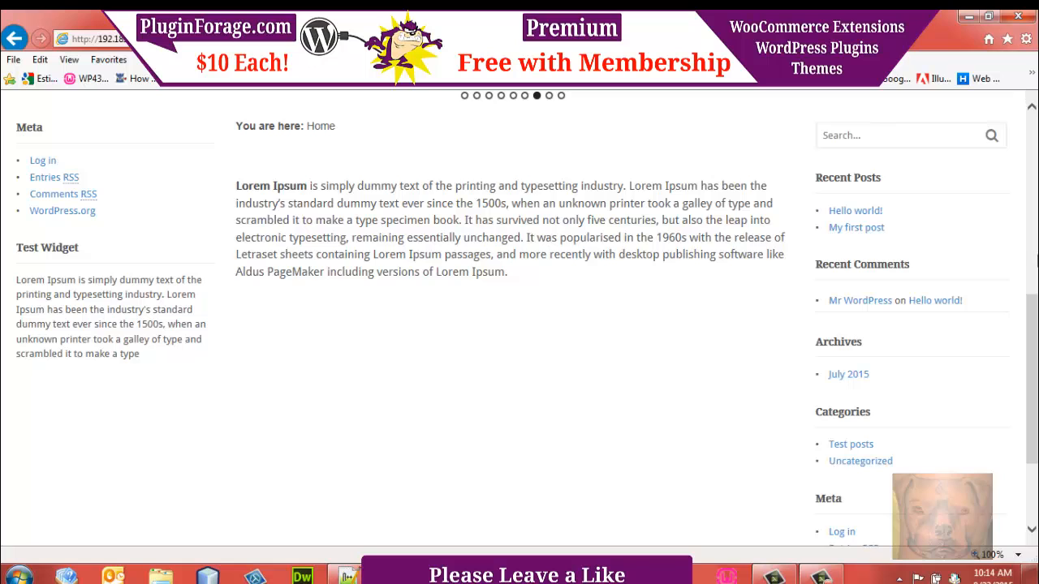
{"action": "key", "text": "F5"}
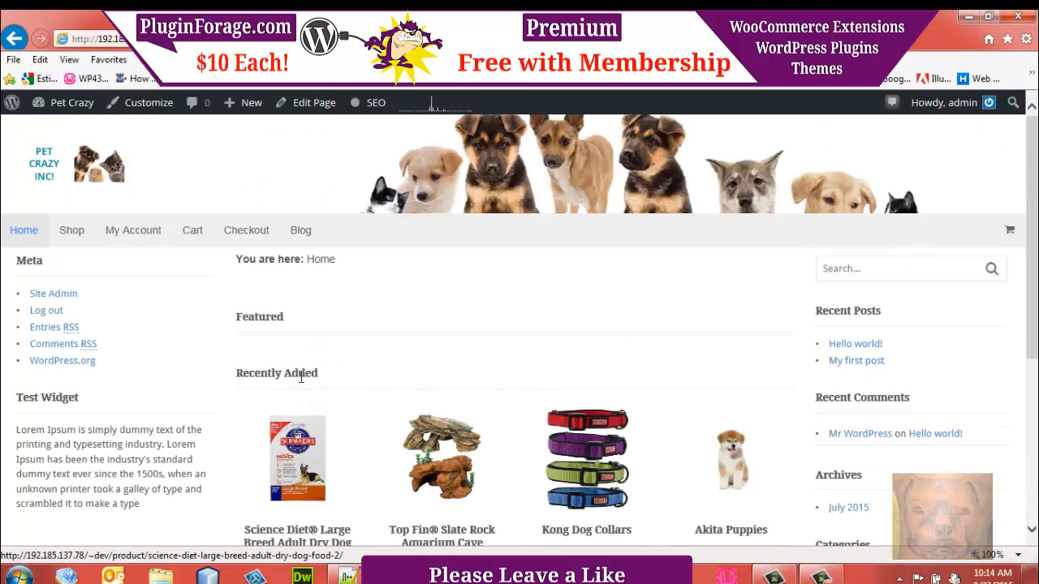
{"action": "scroll", "coordinate": [519, 331], "scroll_direction": "down", "scroll_amount": 3}
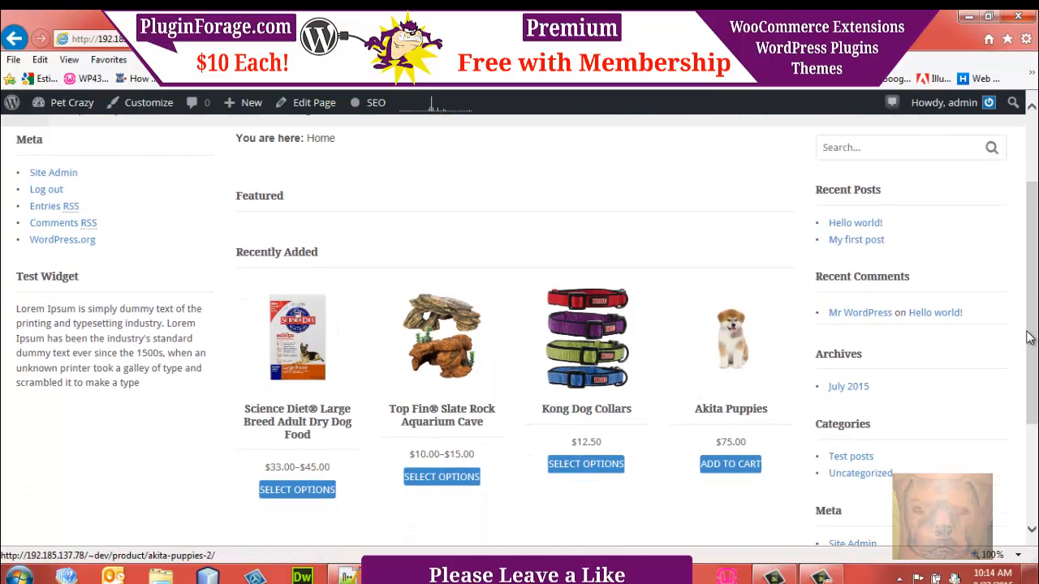
{"action": "left_click_drag", "start_coordinate": [1032, 334], "coordinate": [1032, 249]}
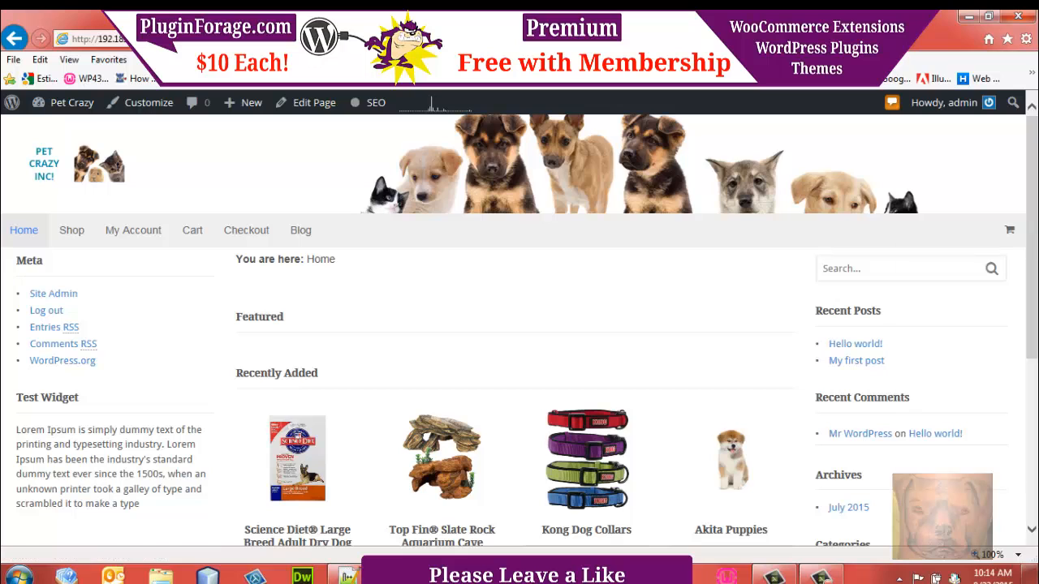
Go back to the WordPress admin, show the product list and open Akita Puppies for editing in a new tab.
{"action": "left_click", "coordinate": [487, 38]}
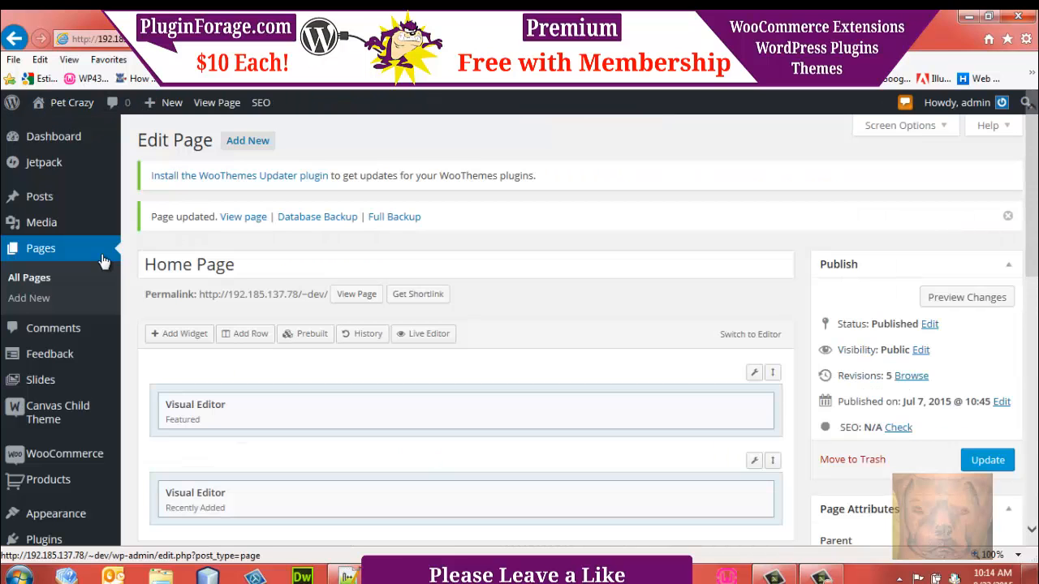
{"action": "mouse_move", "coordinate": [50, 486]}
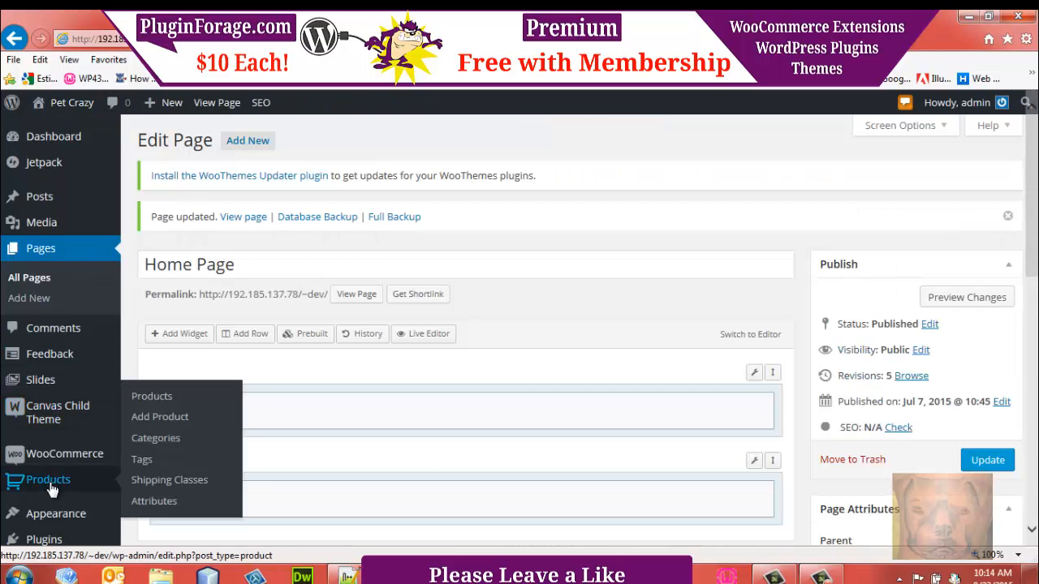
{"action": "left_click", "coordinate": [149, 401]}
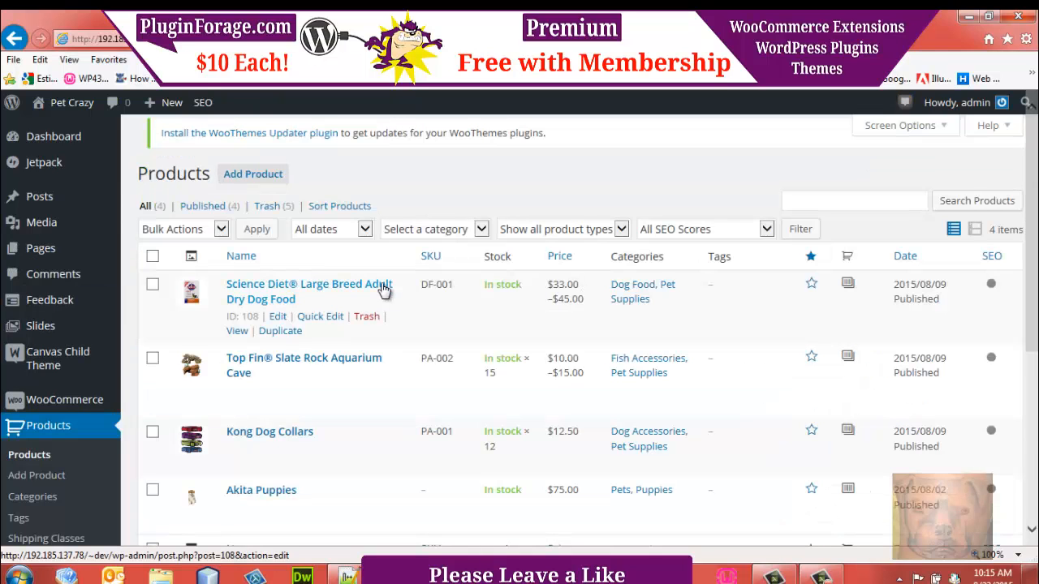
{"action": "scroll", "coordinate": [1035, 284], "scroll_direction": "down", "scroll_amount": 4}
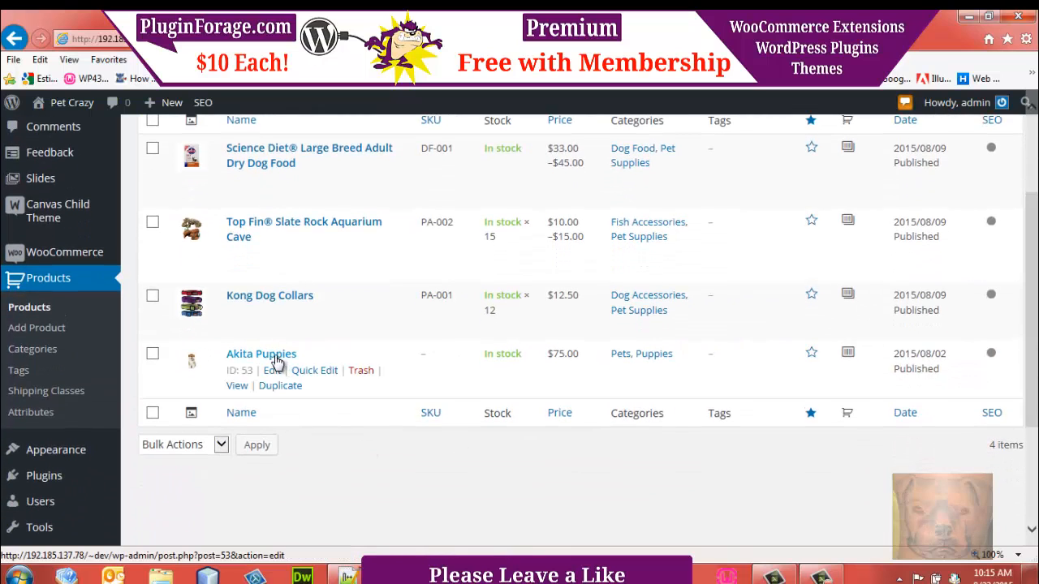
{"action": "right_click", "coordinate": [272, 356]}
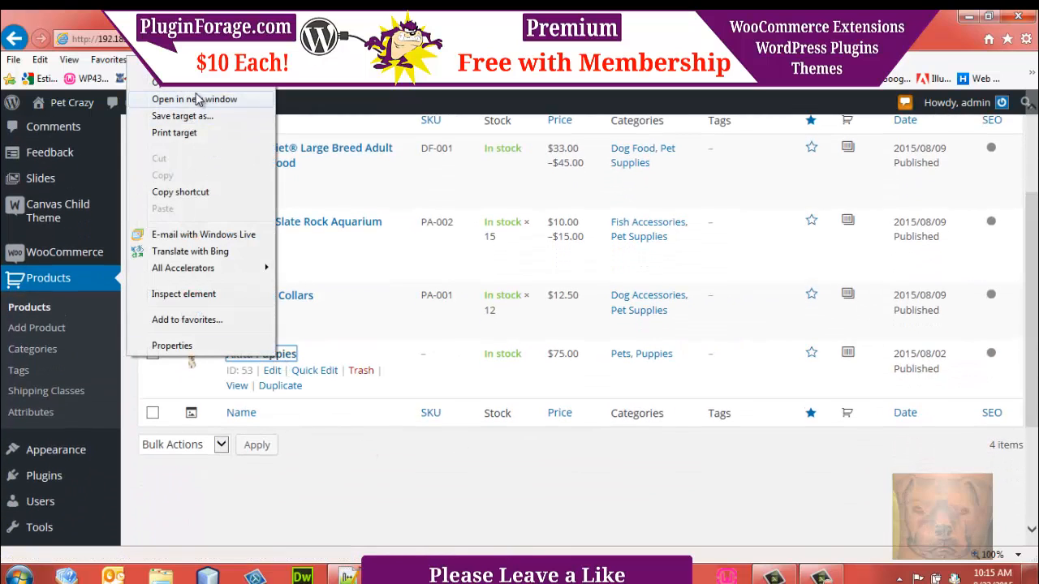
{"action": "left_click", "coordinate": [195, 88]}
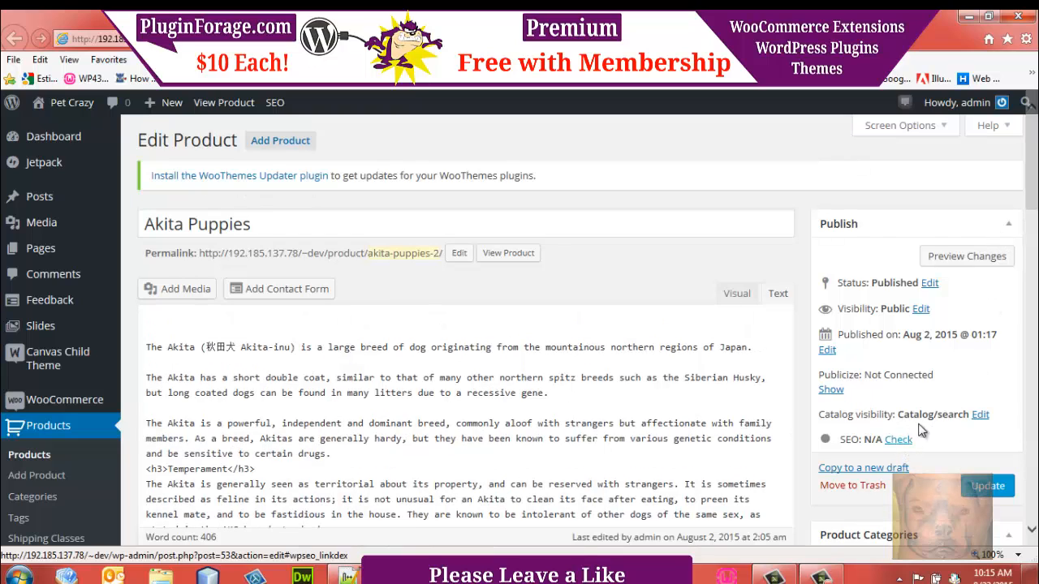
Mark Akita Puppies as a featured product in its catalog visibility settings and update the product.
{"action": "left_click", "coordinate": [979, 415]}
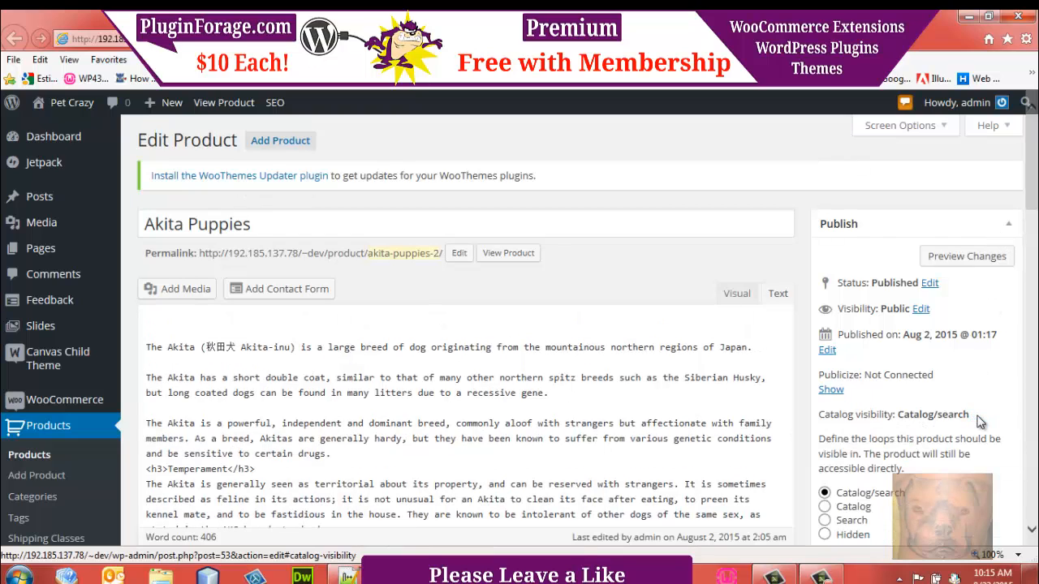
{"action": "left_click_drag", "start_coordinate": [1032, 191], "coordinate": [1032, 231]}
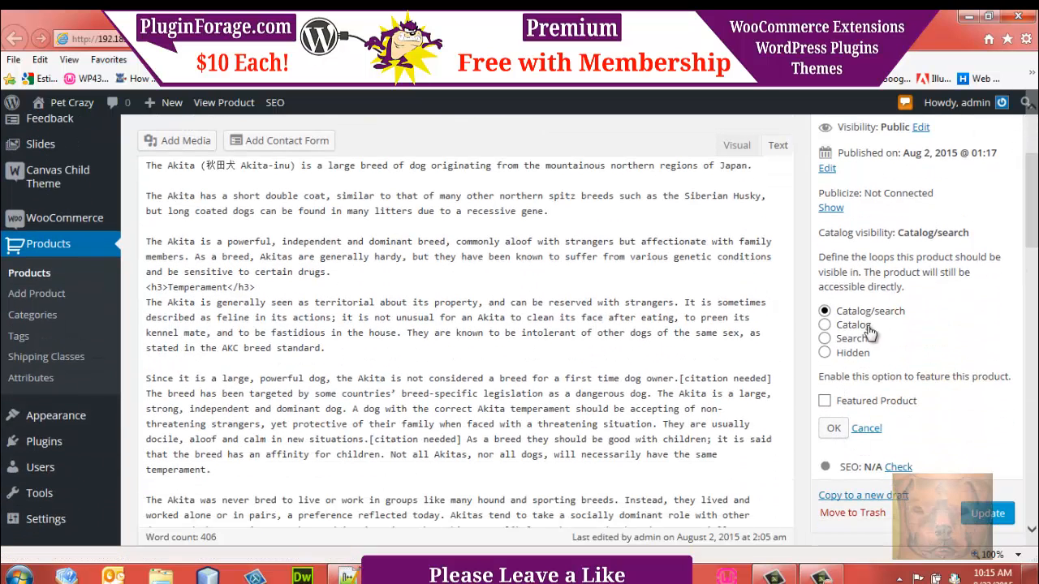
{"action": "left_click", "coordinate": [824, 402]}
{"action": "left_click", "coordinate": [833, 428]}
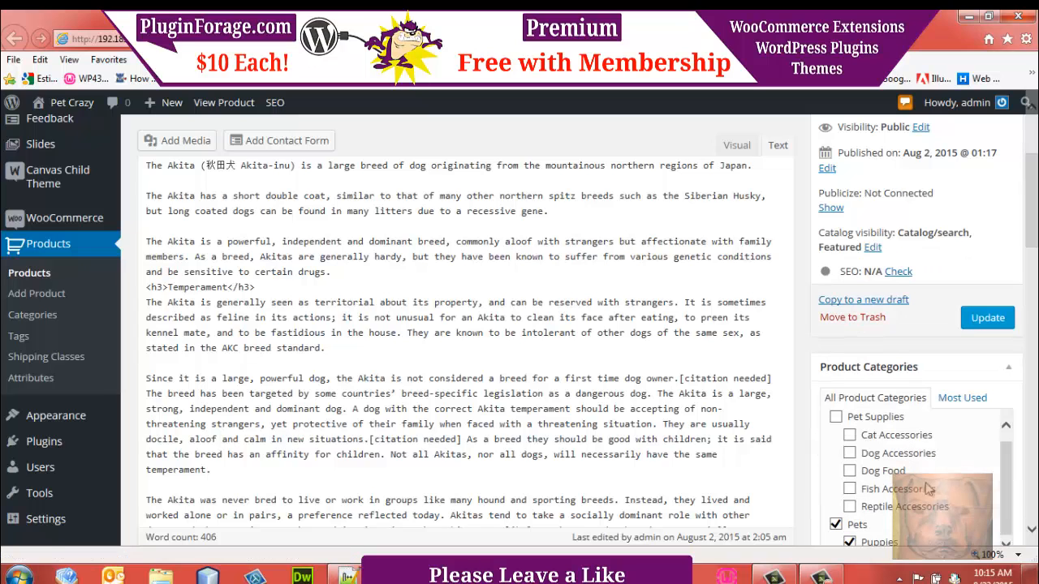
{"action": "left_click", "coordinate": [969, 321]}
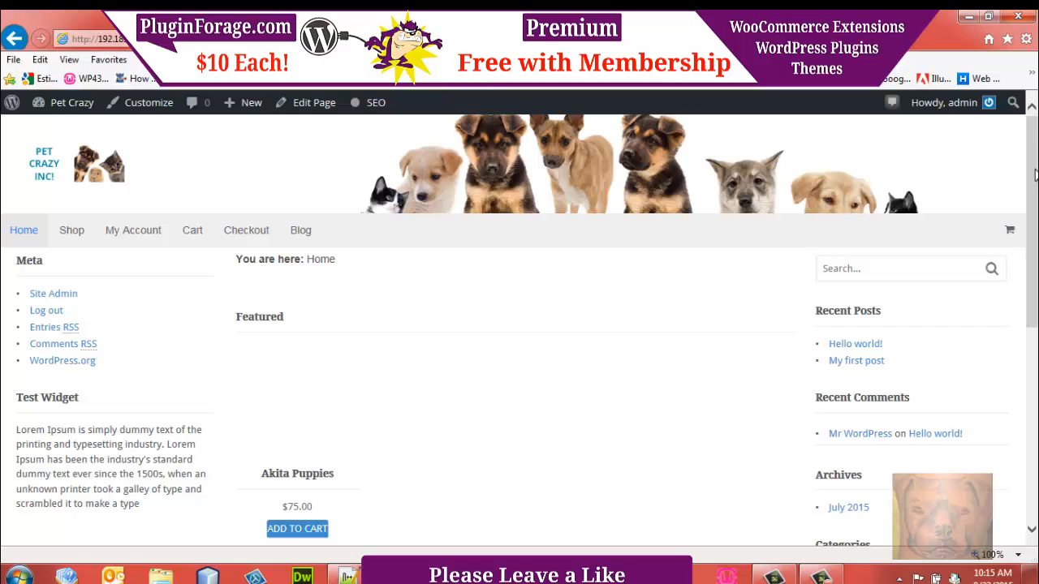
Review the products shown under Featured and Recently Added on the site's home page.
{"action": "scroll", "coordinate": [290, 435], "scroll_direction": "down", "scroll_amount": 1}
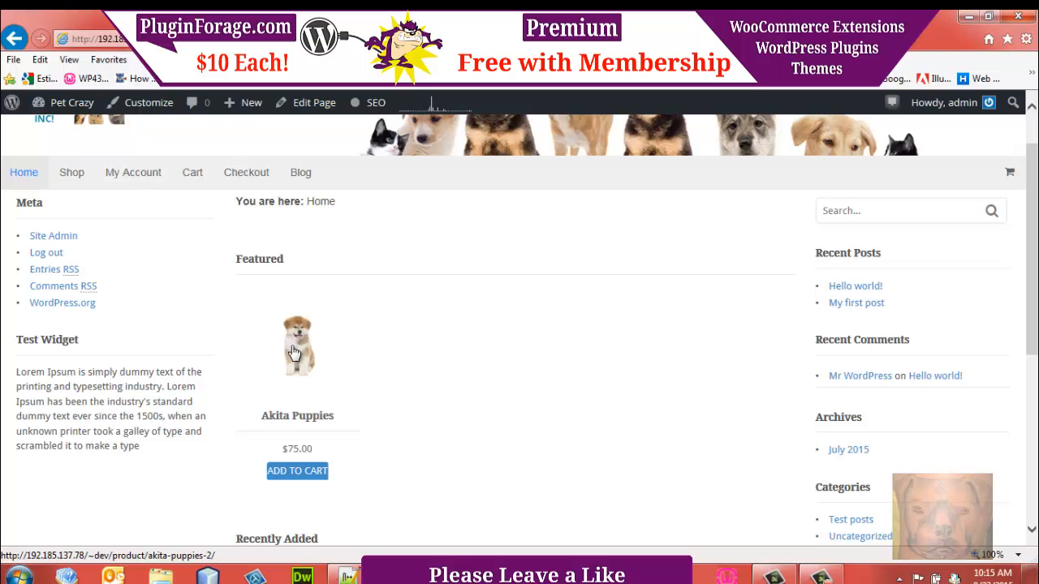
{"action": "scroll", "coordinate": [1036, 256], "scroll_direction": "down", "scroll_amount": 3}
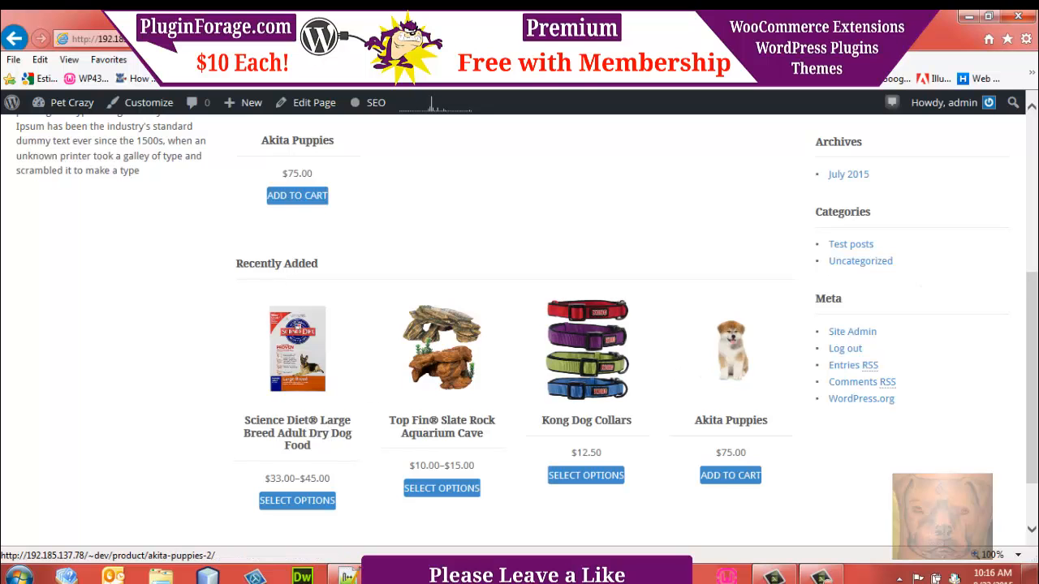
{"action": "scroll", "coordinate": [691, 374], "scroll_direction": "up", "scroll_amount": 3}
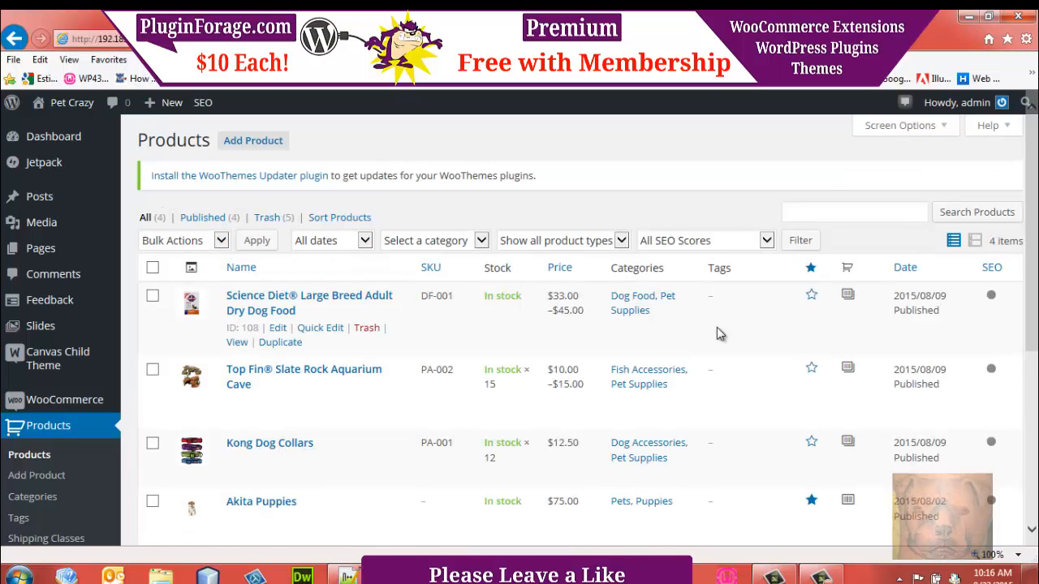
Check the product list's displayed columns for Featured, then mark Top Fin® Slate Rock Aquarium Cave as featured directly in the list.
{"action": "left_click", "coordinate": [863, 130]}
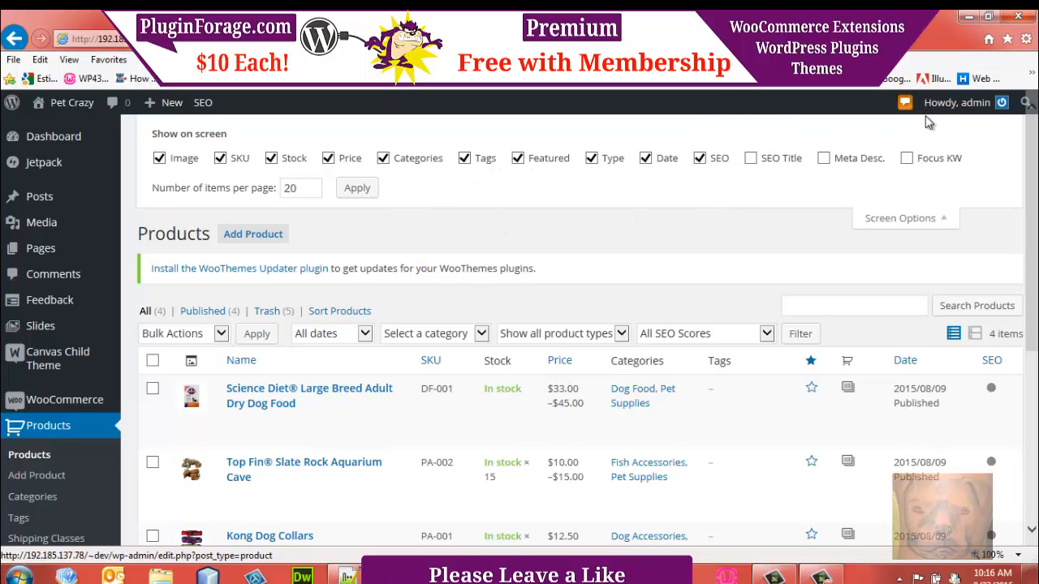
{"action": "left_click", "coordinate": [873, 226]}
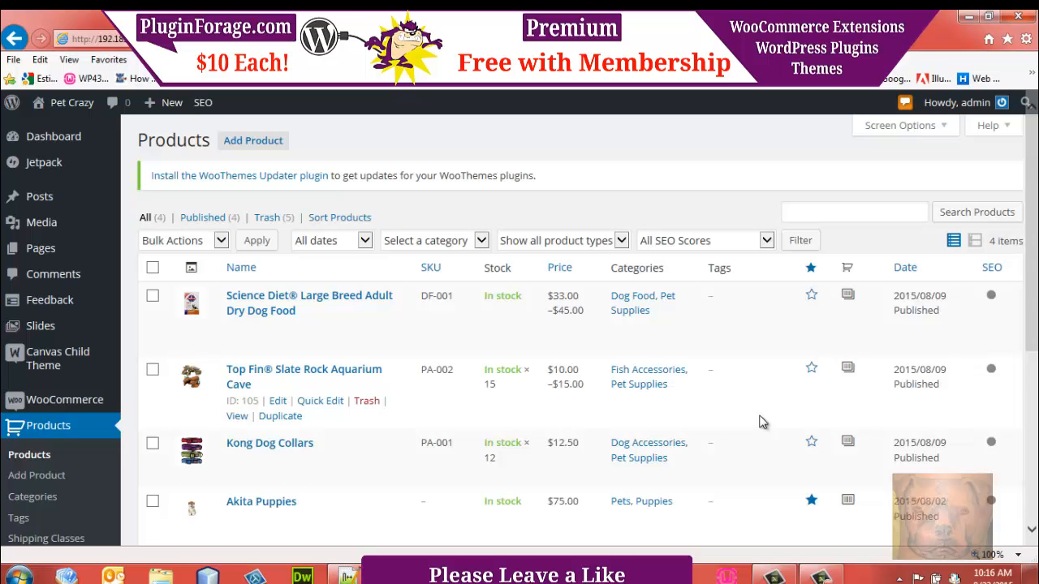
{"action": "left_click", "coordinate": [814, 373]}
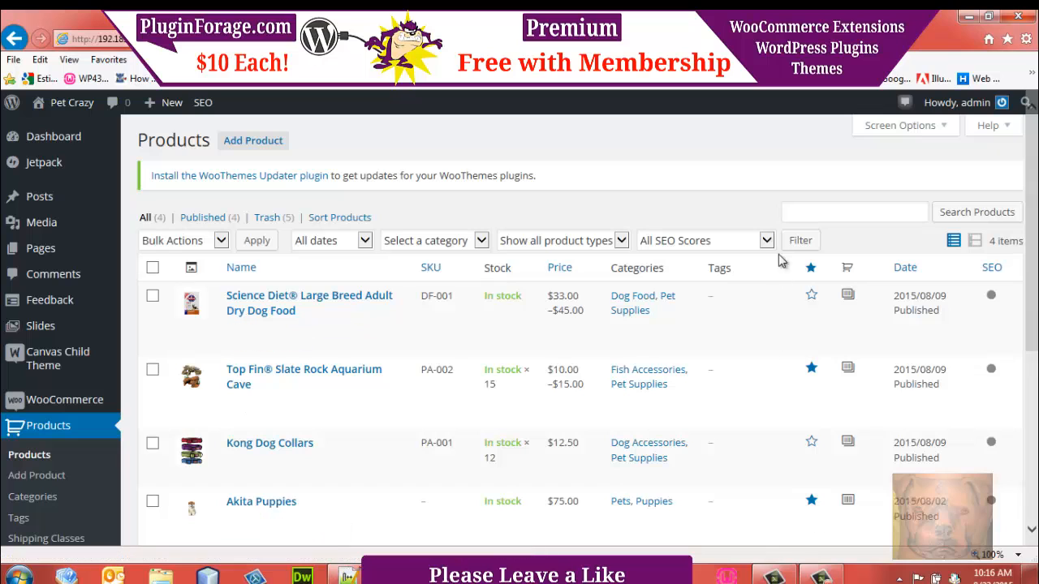
Reload the site's home page and check the Featured section for the Top Fin® Slate Rock Aquarium Cave.
{"action": "left_click", "coordinate": [454, 38]}
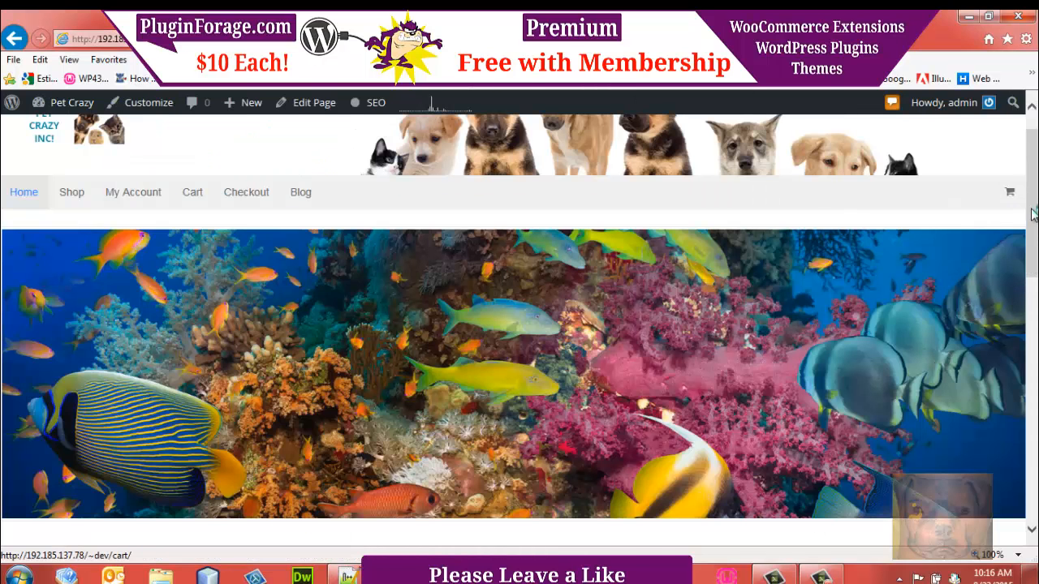
{"action": "left_click", "coordinate": [1032, 198]}
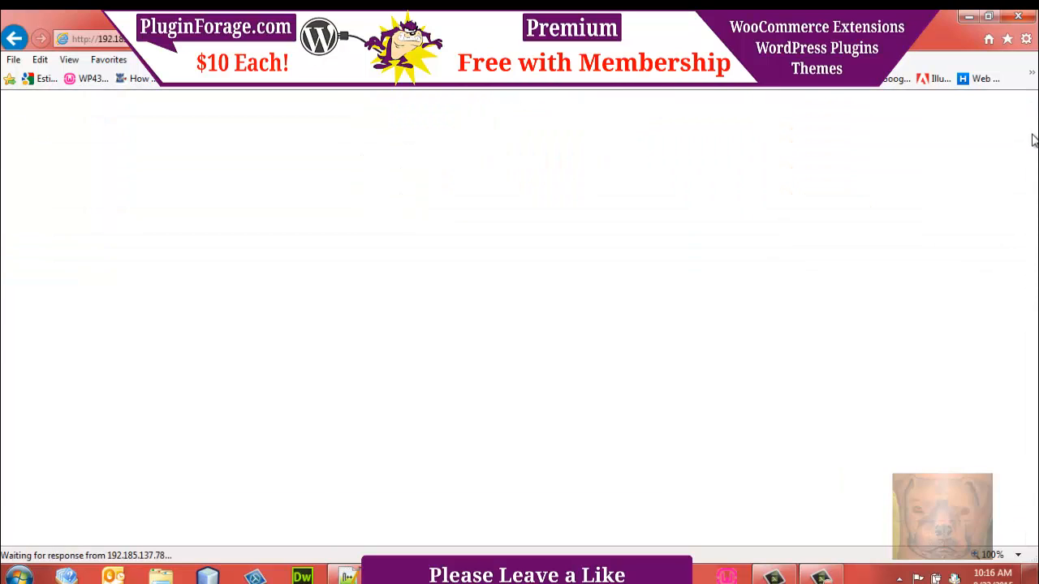
{"action": "left_click_drag", "start_coordinate": [1033, 135], "coordinate": [1036, 331]}
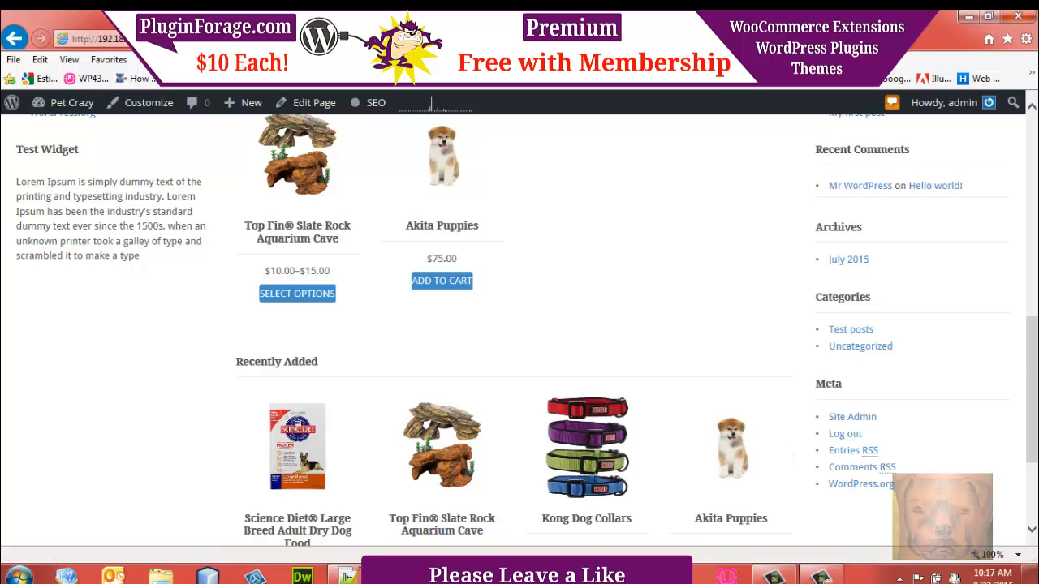
{"action": "left_click_drag", "start_coordinate": [1033, 381], "coordinate": [686, 112]}
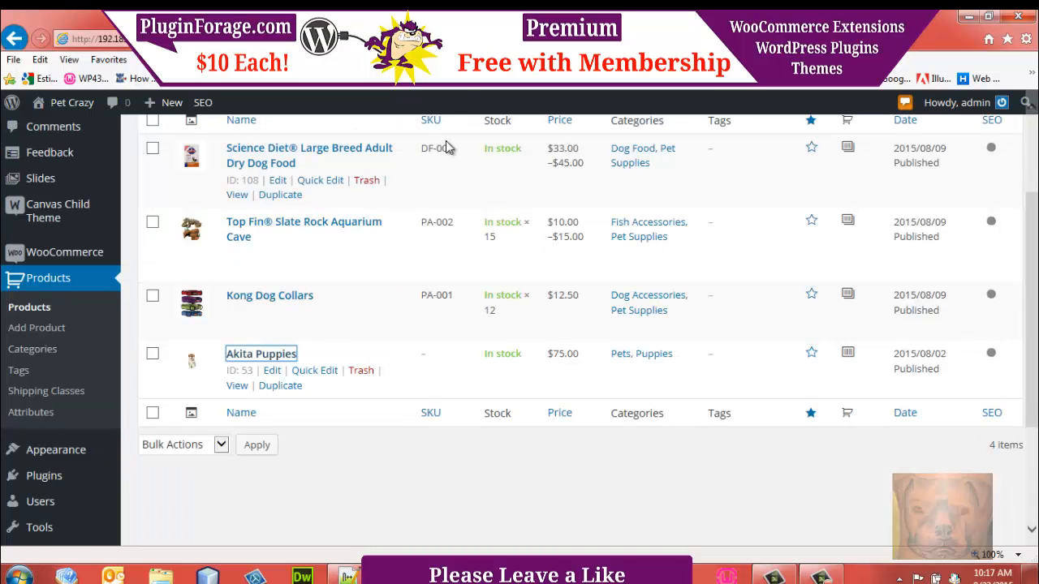
Leave the product list for the list of all pages and open the Home Page for editing.
{"action": "left_click_drag", "start_coordinate": [1034, 313], "coordinate": [1035, 246]}
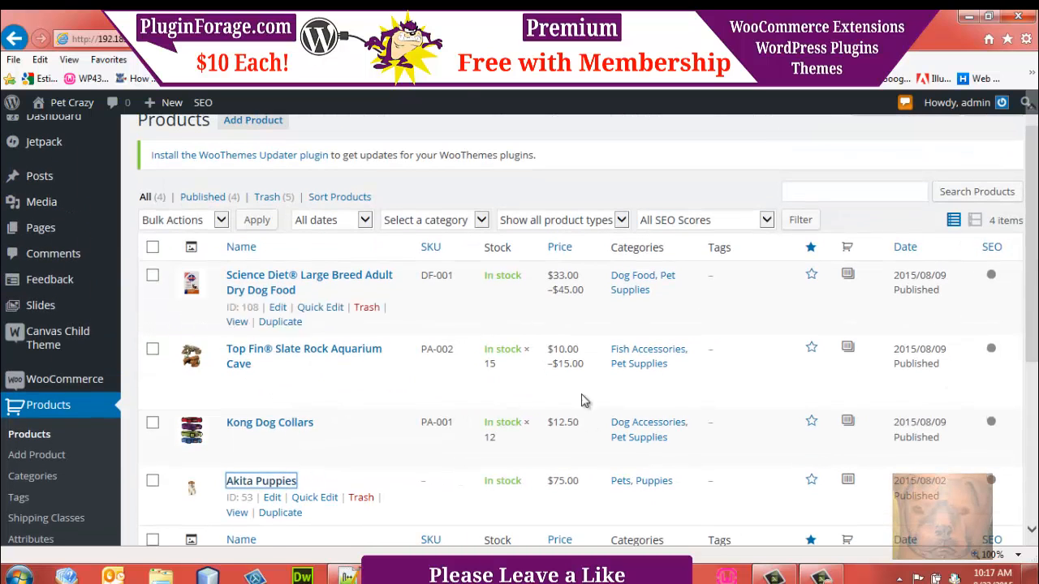
{"action": "mouse_move", "coordinate": [39, 230]}
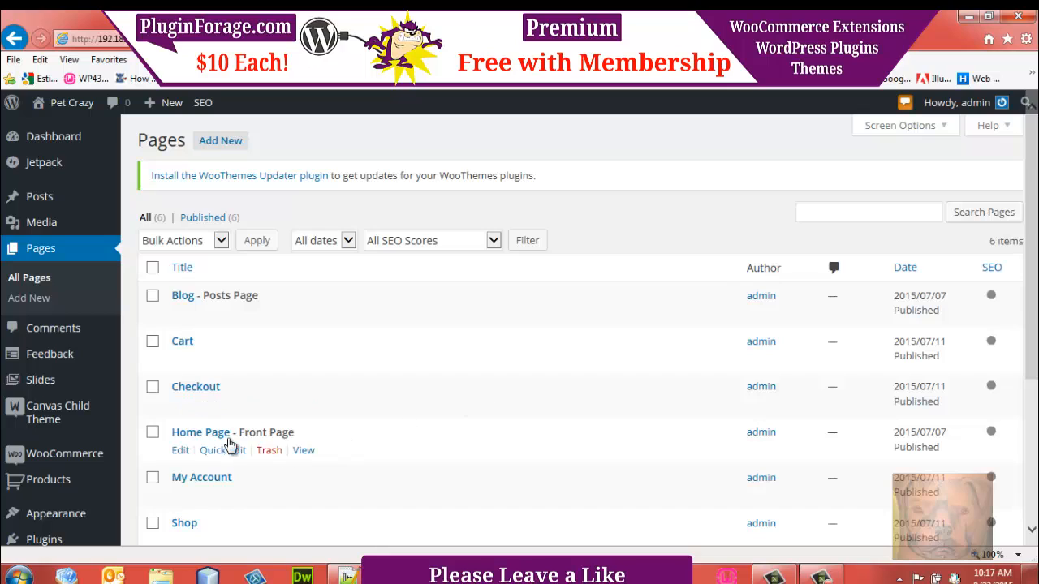
{"action": "left_click", "coordinate": [217, 438]}
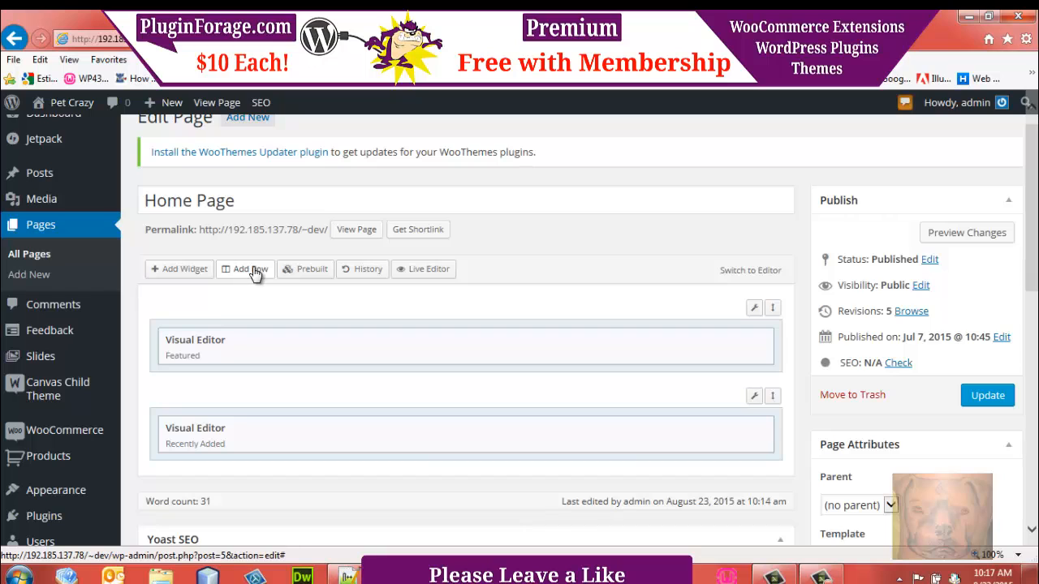
Add a row with two even columns to the Home Page and move it above the Featured row.
{"action": "left_click", "coordinate": [253, 268]}
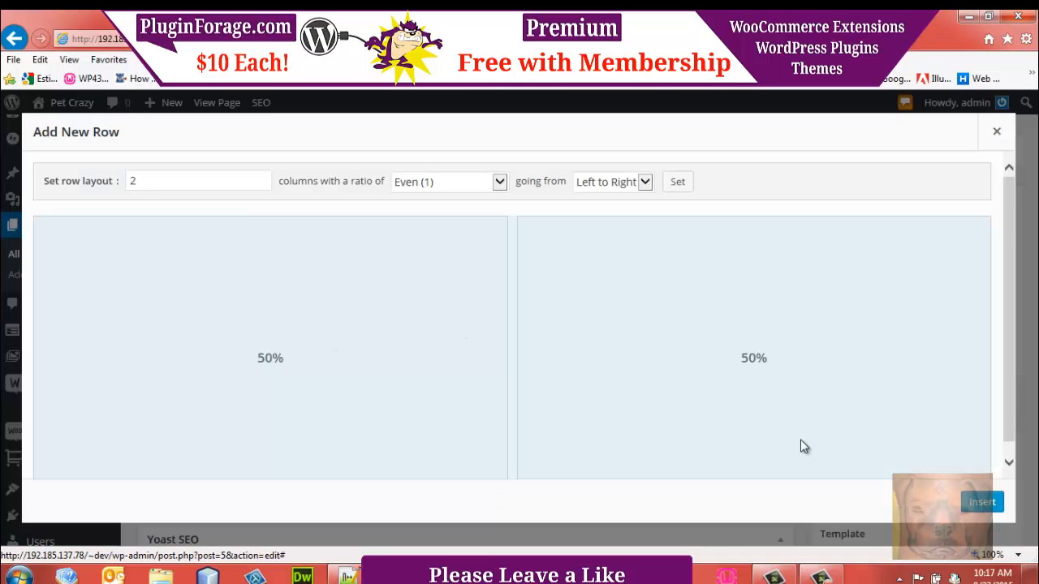
{"action": "left_click", "coordinate": [983, 502]}
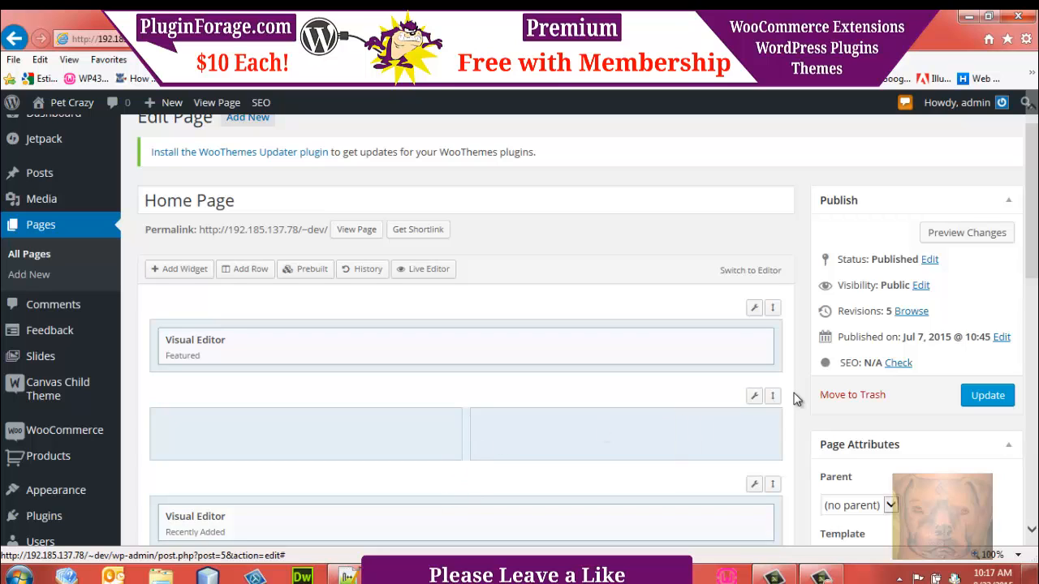
{"action": "left_click_drag", "start_coordinate": [774, 396], "coordinate": [765, 325]}
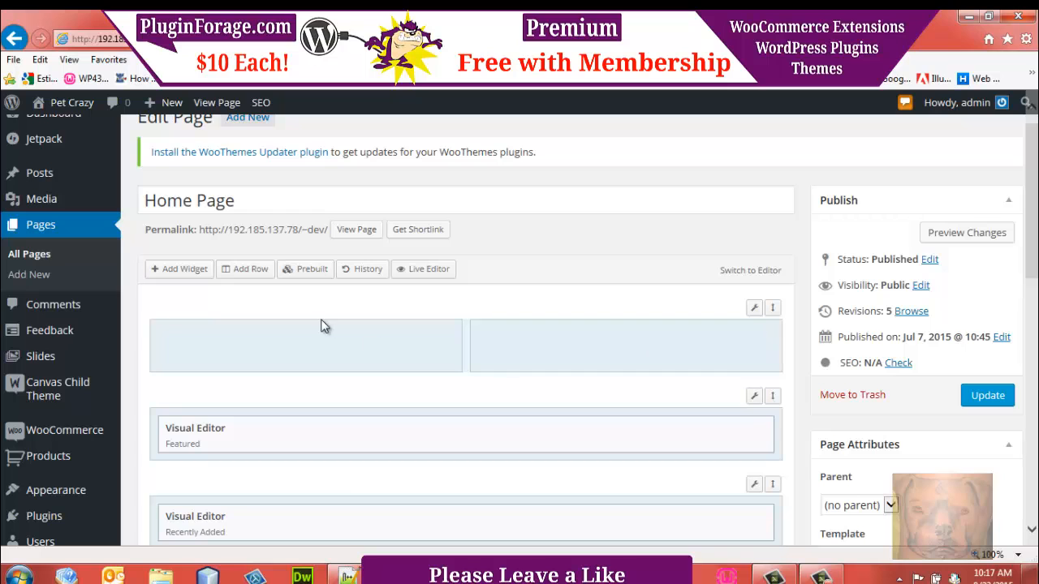
Add a Visual Editor widget from the recommended widgets to each of the two columns in the new row.
{"action": "left_click", "coordinate": [230, 340]}
{"action": "left_click", "coordinate": [185, 271]}
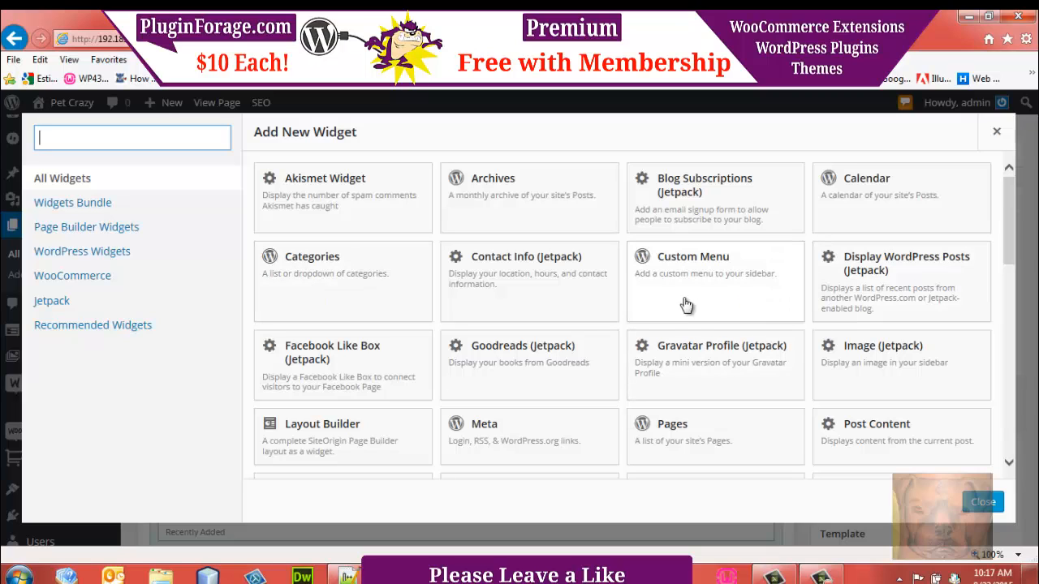
{"action": "left_click", "coordinate": [108, 328]}
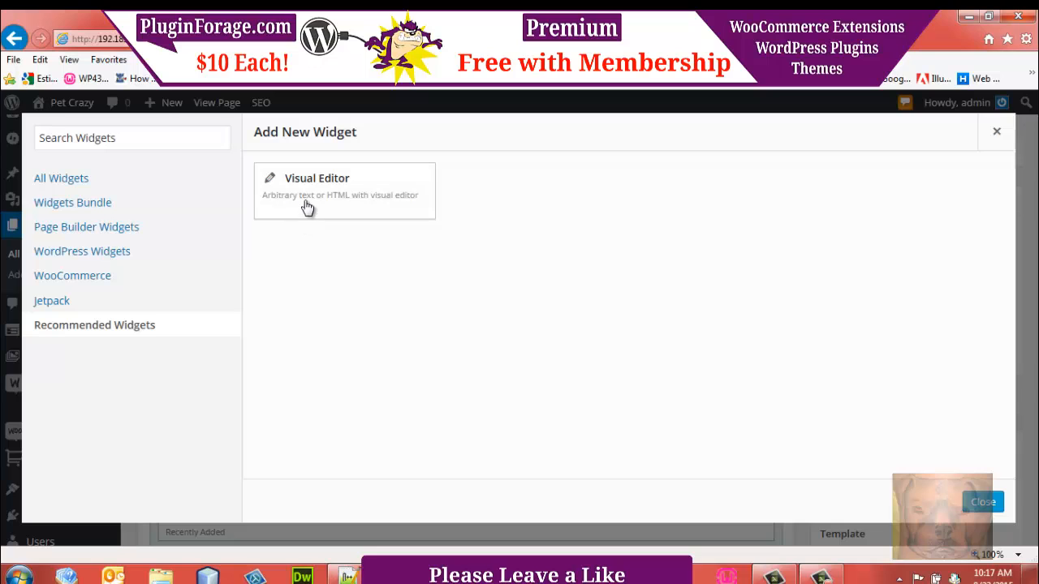
{"action": "left_click", "coordinate": [308, 207]}
{"action": "left_click", "coordinate": [672, 353]}
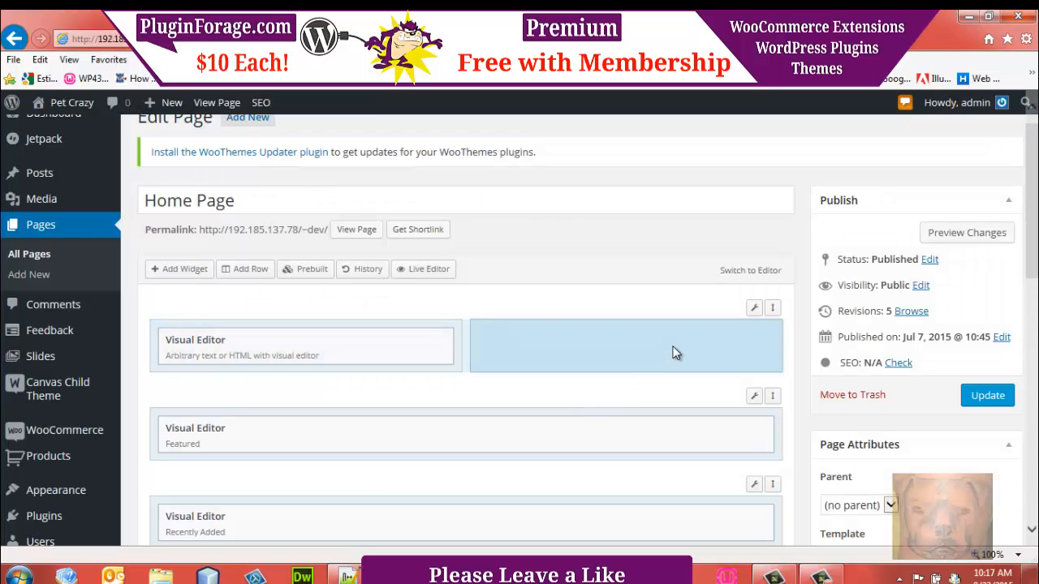
{"action": "left_click", "coordinate": [195, 272]}
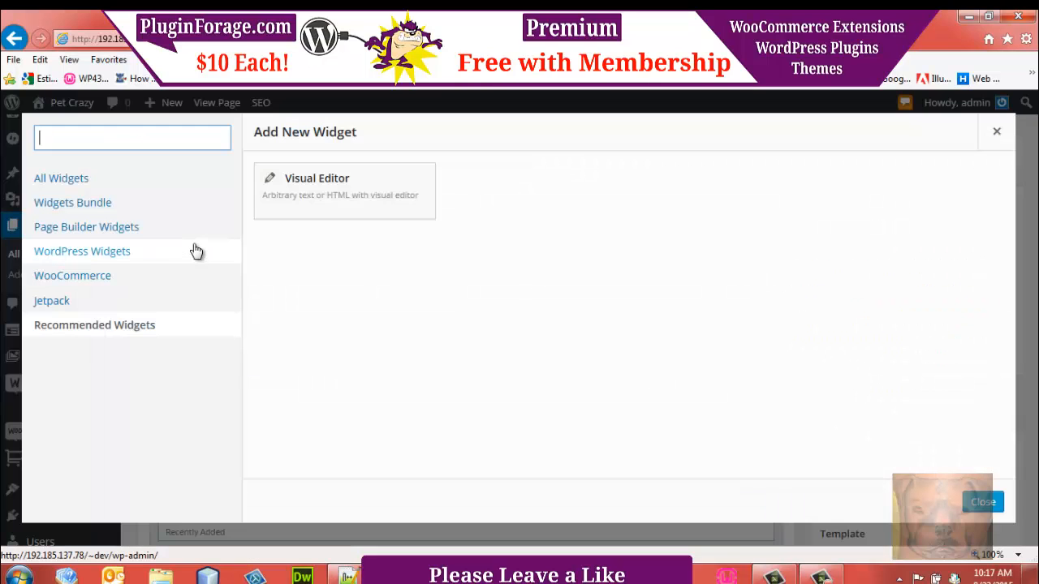
{"action": "left_click", "coordinate": [297, 214]}
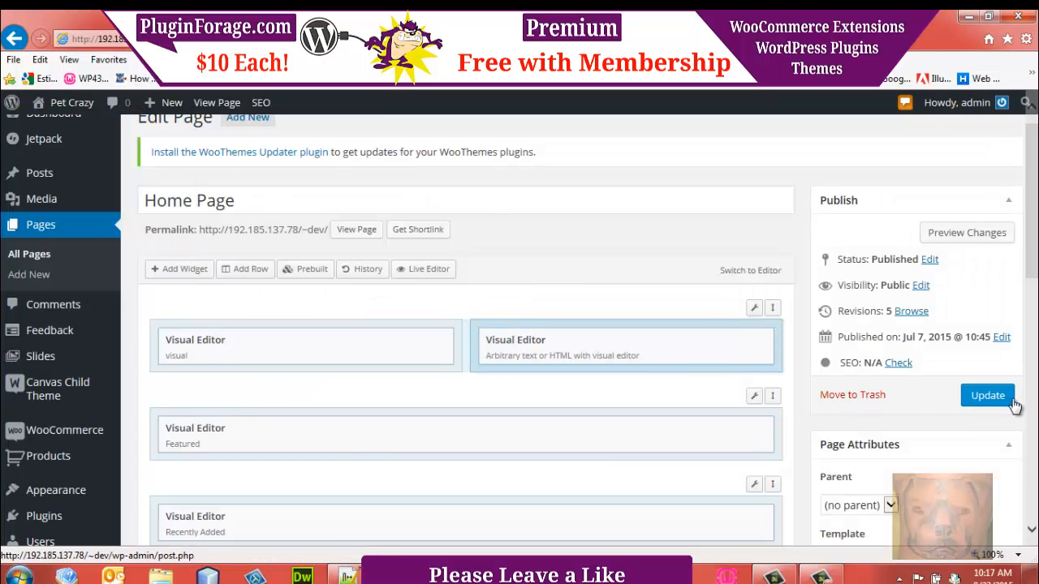
Open the first column's Visual Editor widget for editing and title it Store Description.
{"action": "mouse_move", "coordinate": [272, 347]}
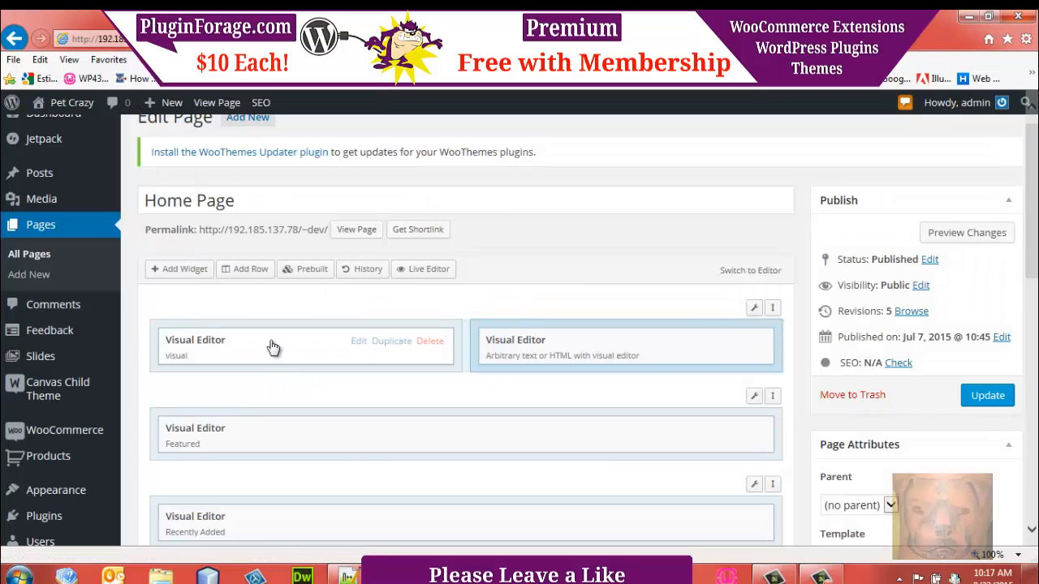
{"action": "left_click", "coordinate": [358, 341]}
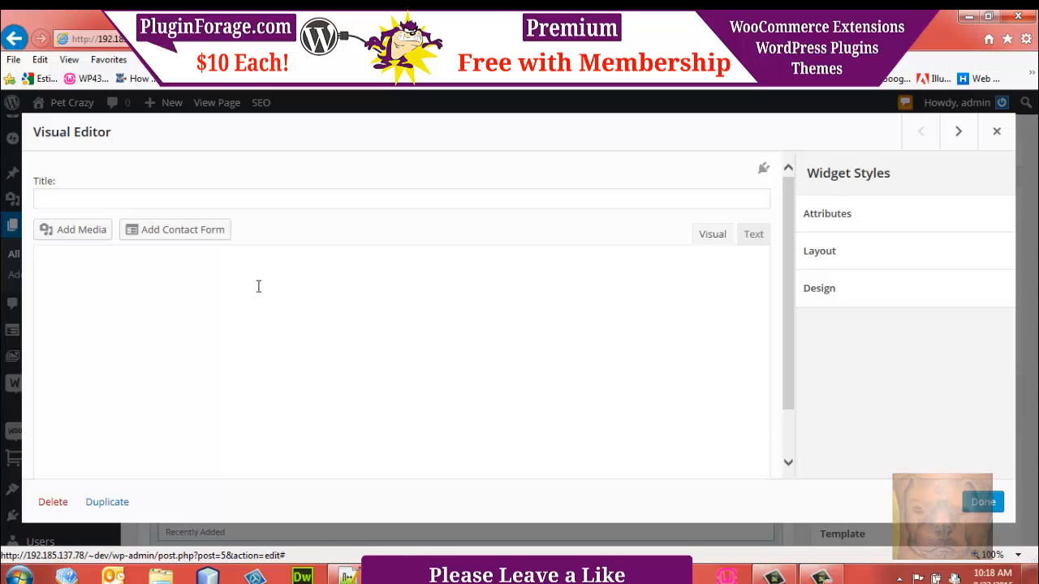
{"action": "left_click", "coordinate": [175, 198]}
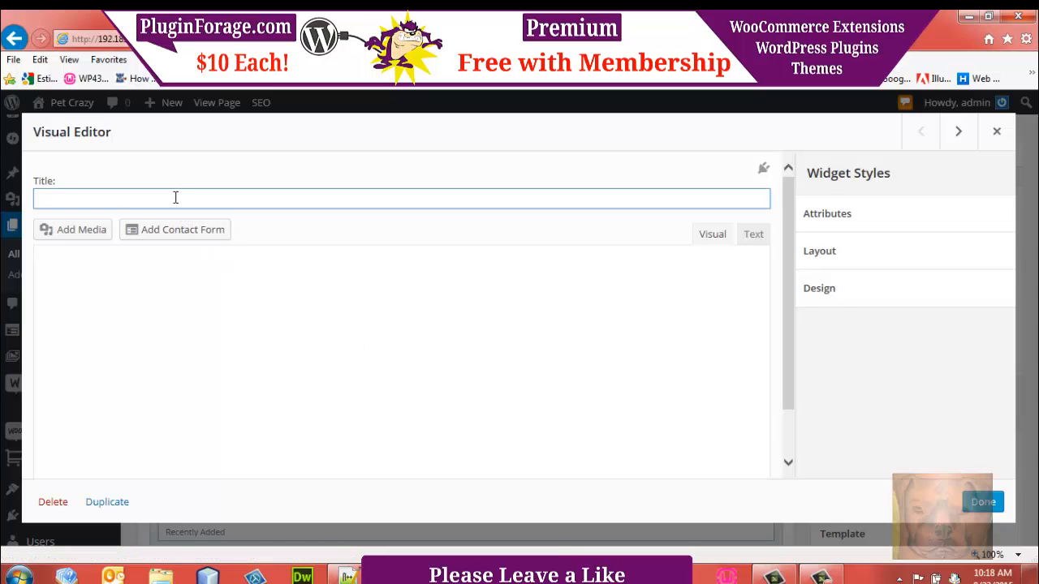
{"action": "type", "text": "Store Description"}
Copy the Lorem Ipsum paragraph from the new 2 file in Notepad++ and paste it into the Store Description widget's body.
{"action": "left_click", "coordinate": [347, 577]}
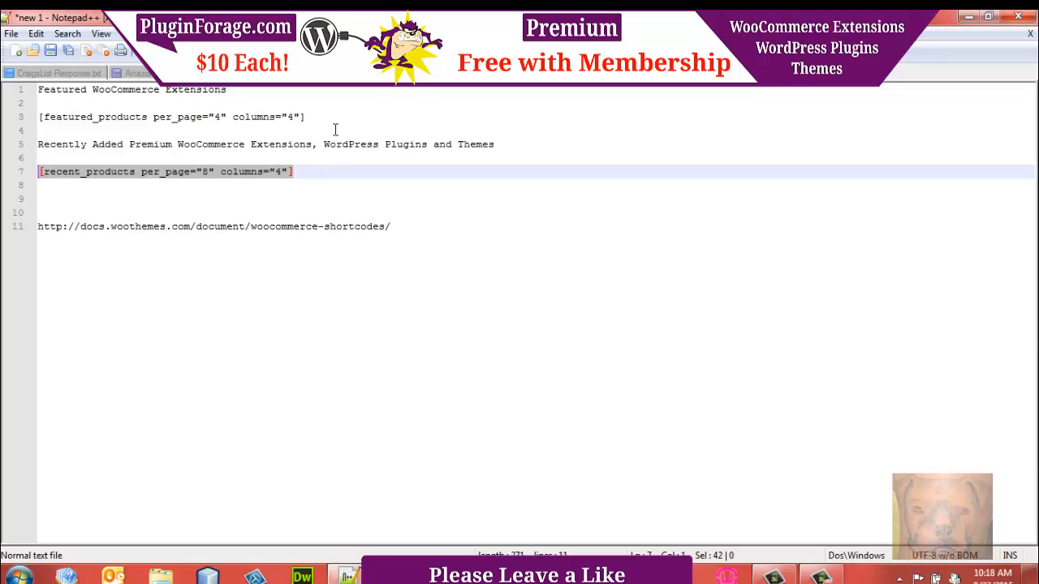
{"action": "left_click", "coordinate": [605, 74]}
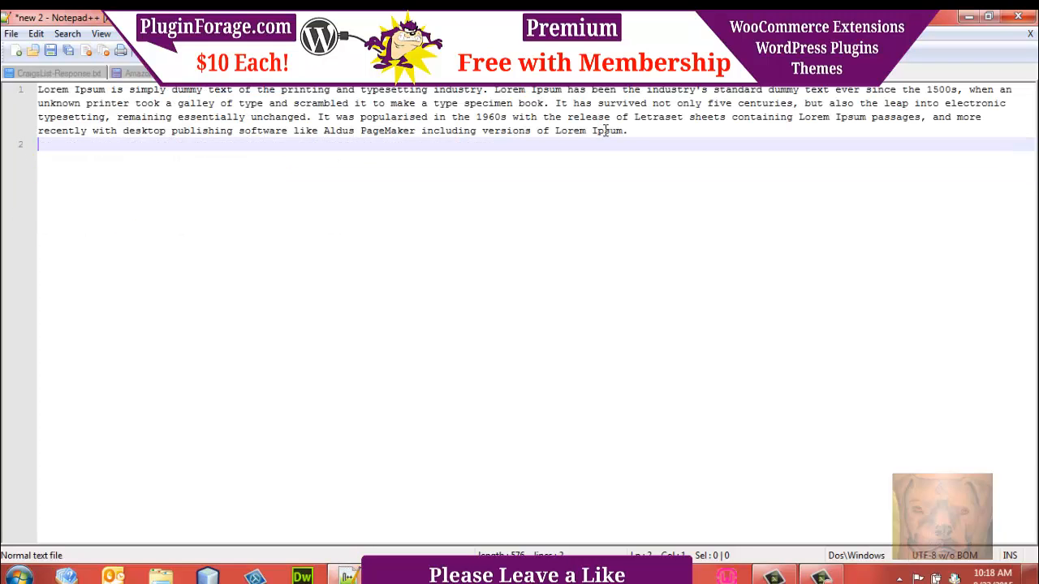
{"action": "left_click_drag", "start_coordinate": [630, 131], "coordinate": [4, 97]}
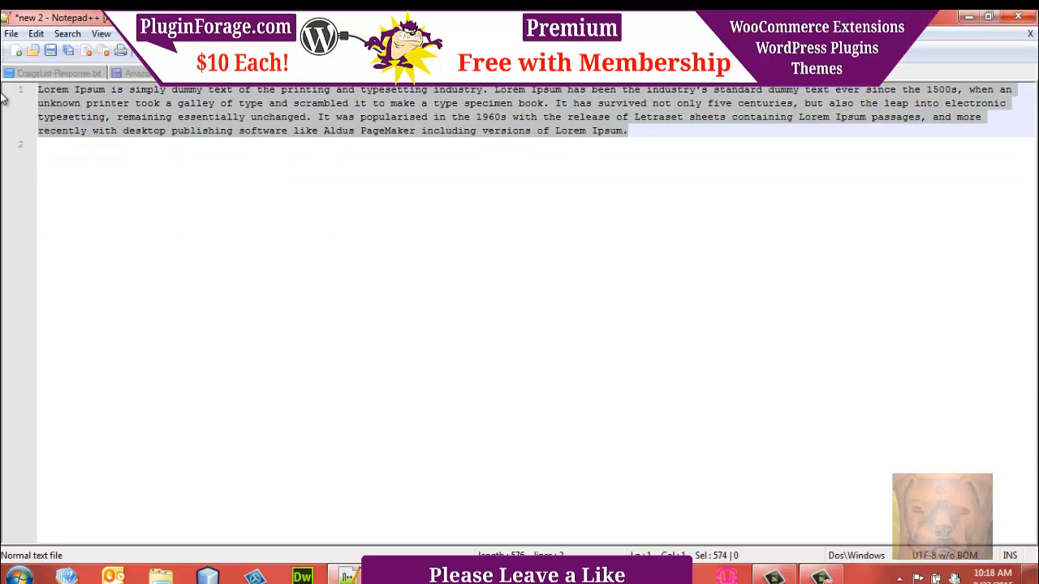
{"action": "mouse_move", "coordinate": [398, 576]}
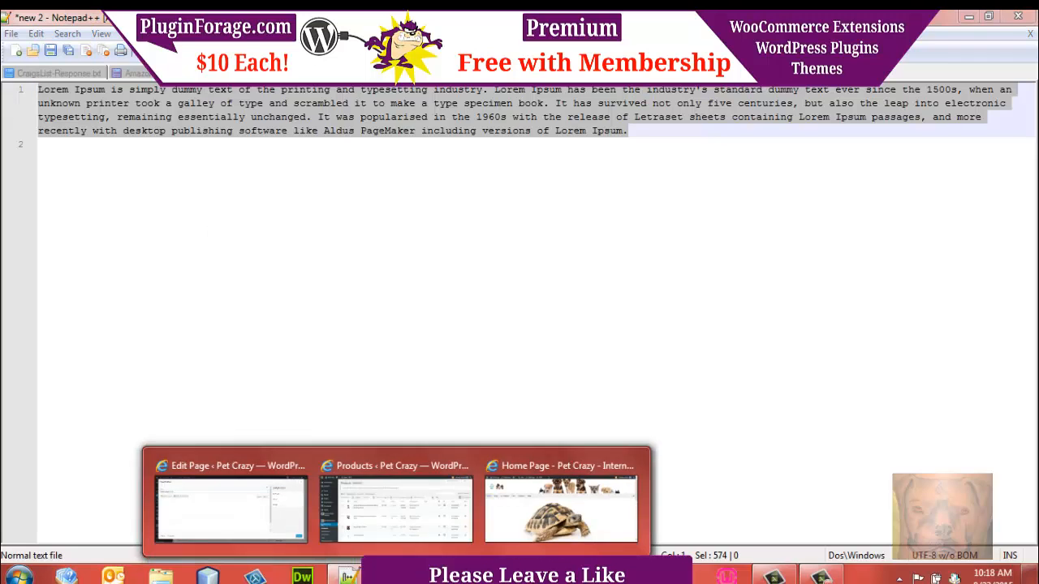
{"action": "left_click", "coordinate": [232, 499]}
{"action": "left_click", "coordinate": [254, 348]}
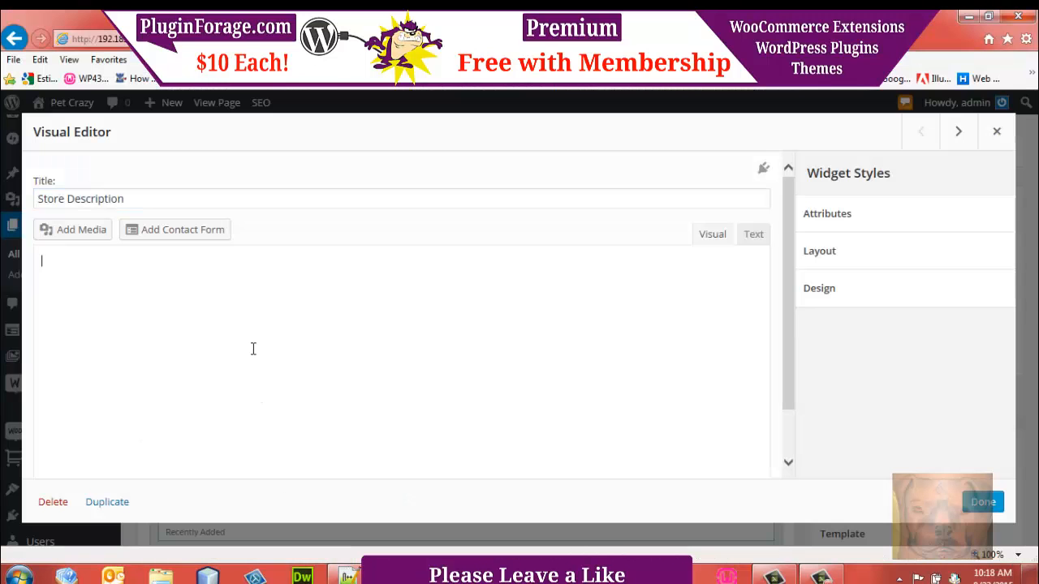
{"action": "key", "text": "ctrl+v"}
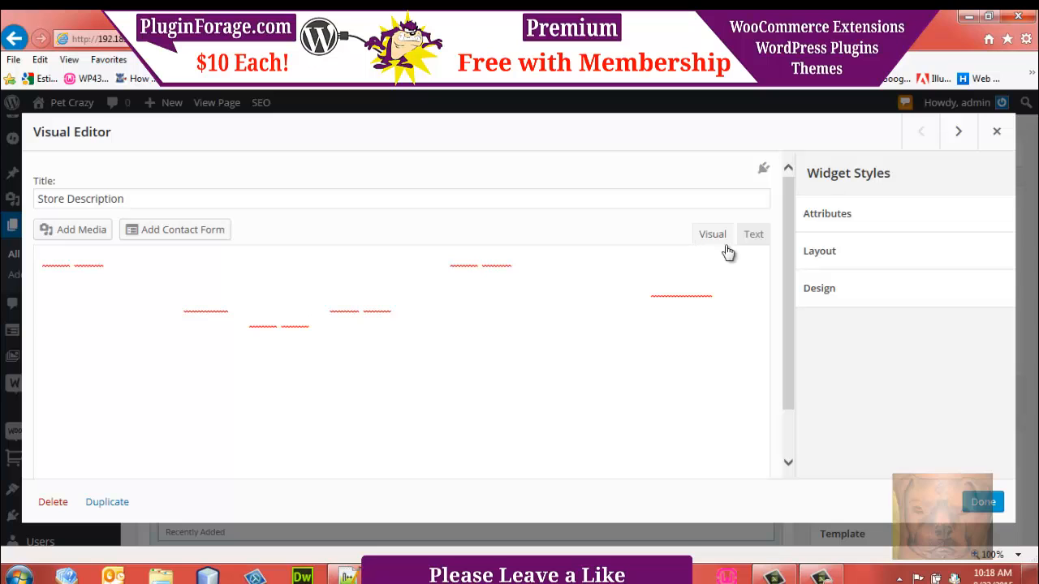
Check the pasted paragraph in the widget's Text view, return to the Visual view and finish editing the widget.
{"action": "left_click", "coordinate": [755, 242]}
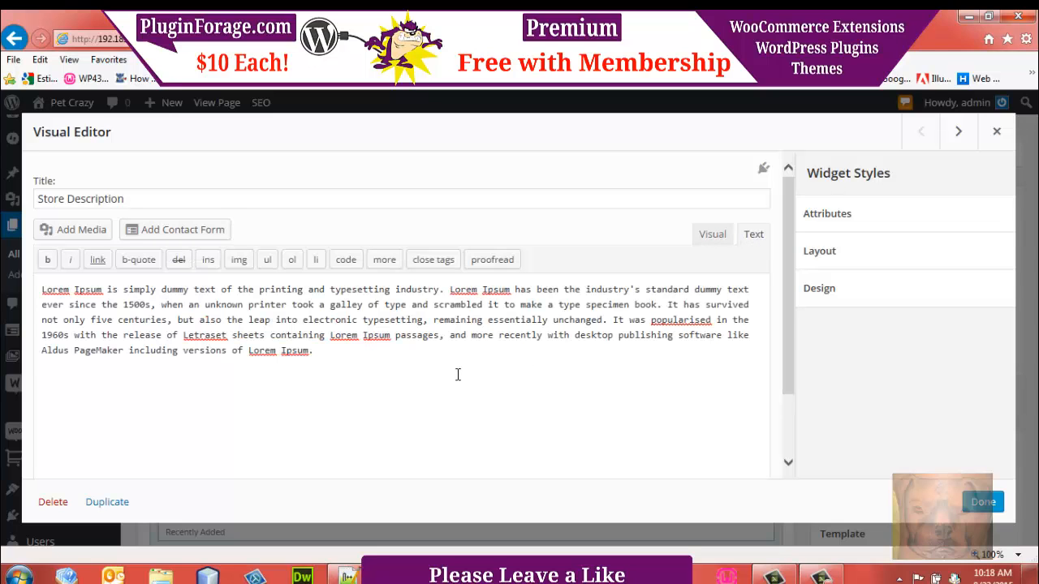
{"action": "left_click", "coordinate": [718, 237]}
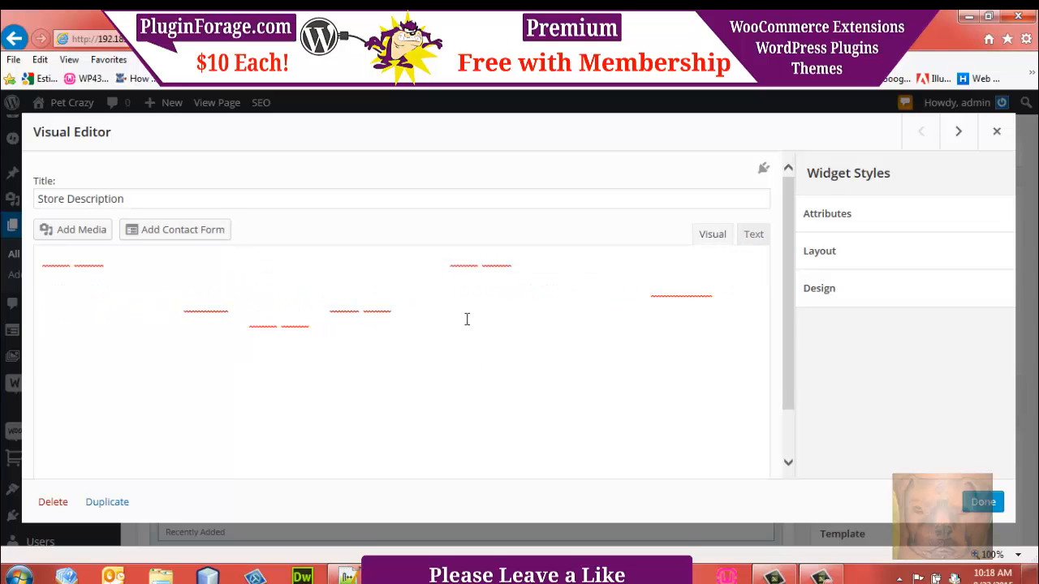
{"action": "left_click", "coordinate": [288, 276]}
{"action": "left_click", "coordinate": [982, 503]}
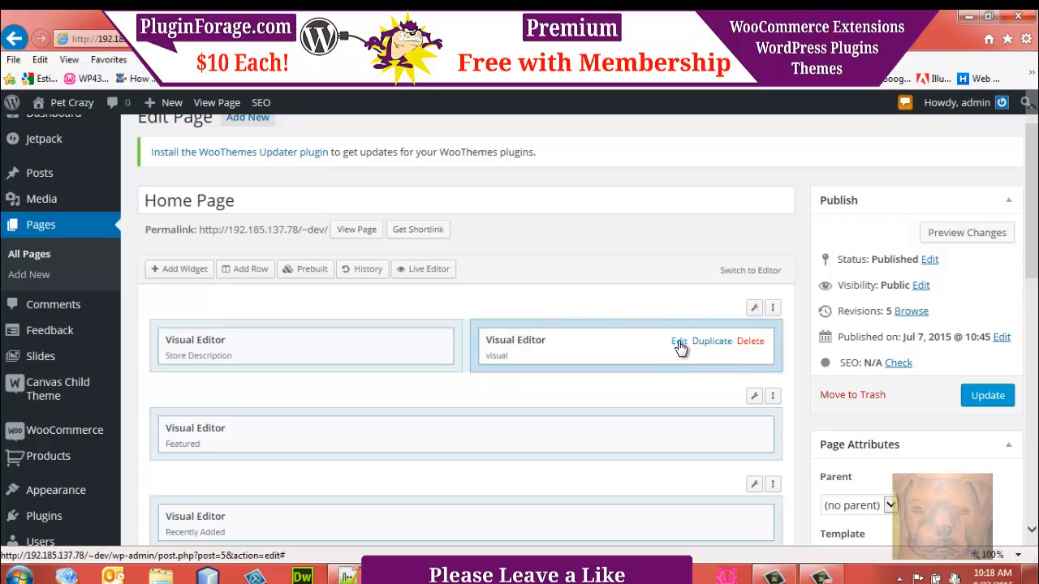
Open the second column's Visual Editor widget for editing and title it This Weeks Ads.
{"action": "left_click", "coordinate": [679, 345]}
{"action": "left_click", "coordinate": [192, 199]}
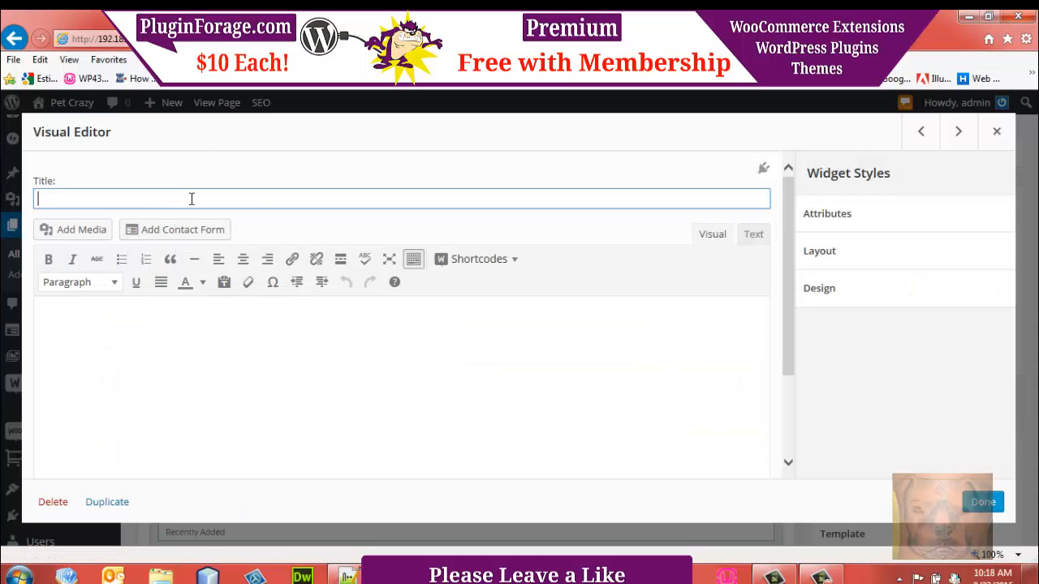
{"action": "type", "text": "This Weeks Ads"}
Insert the Science Diet bag image from the media library's Dog Food category into the This Weeks Ads widget body.
{"action": "left_click", "coordinate": [142, 325]}
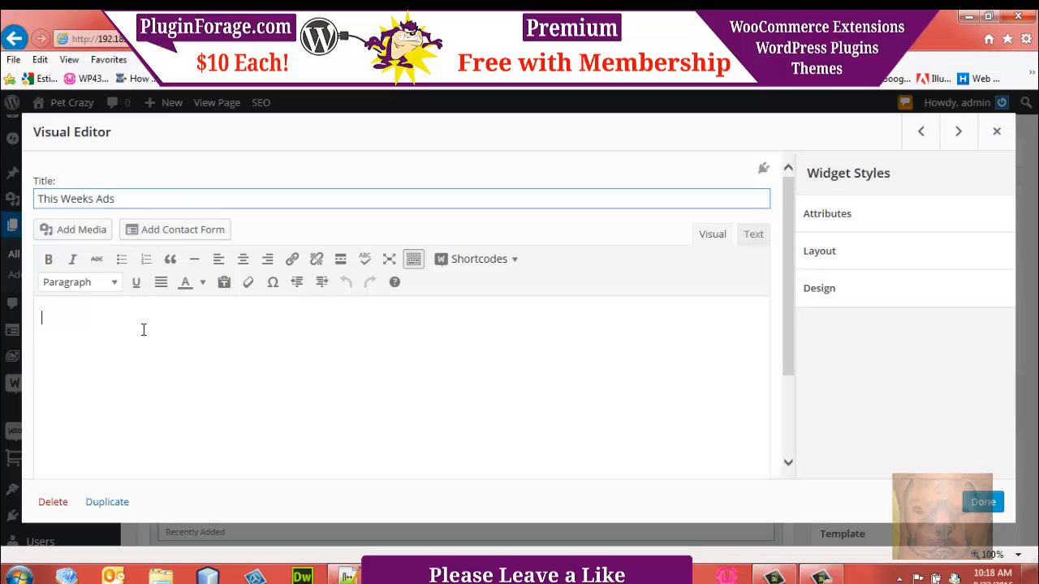
{"action": "left_click", "coordinate": [98, 232]}
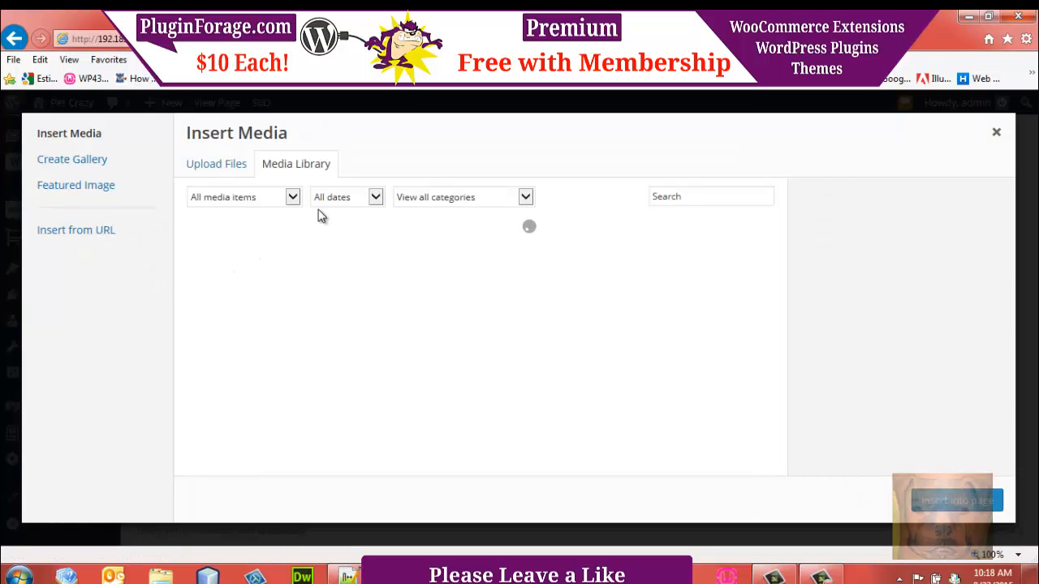
{"action": "left_click", "coordinate": [525, 197]}
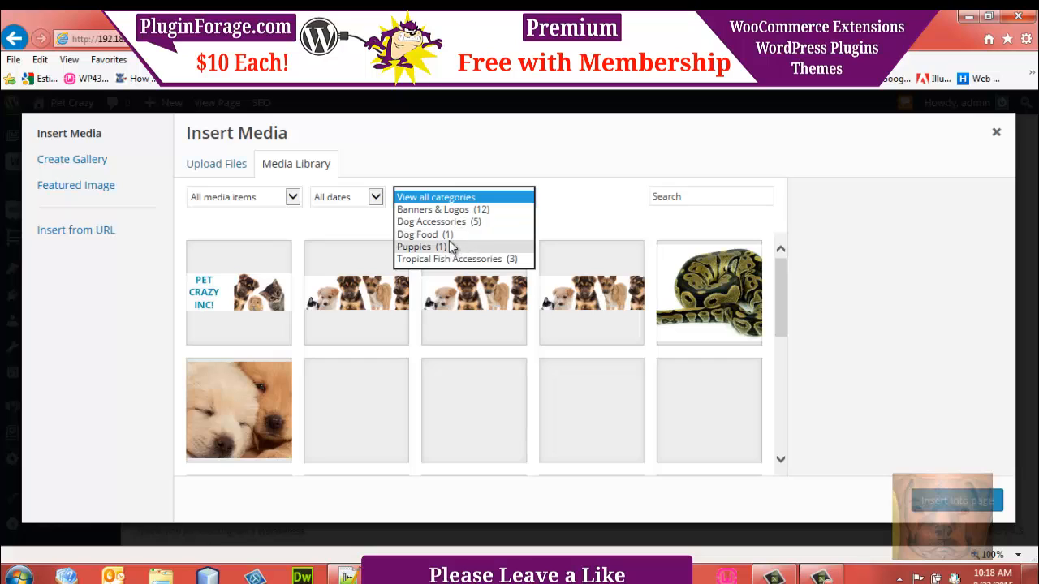
{"action": "left_click", "coordinate": [449, 236]}
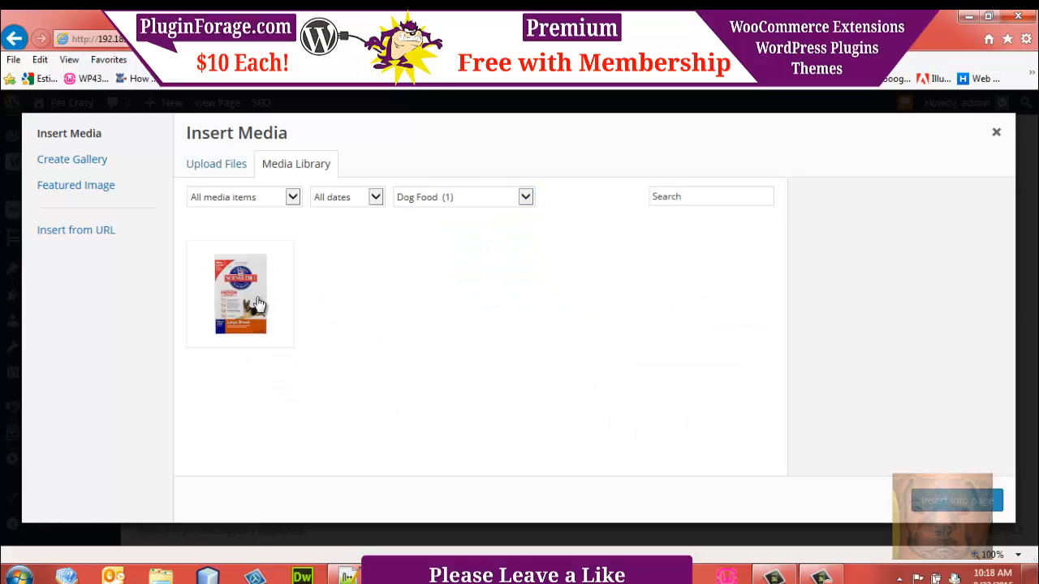
{"action": "left_click", "coordinate": [260, 303]}
{"action": "left_click", "coordinate": [958, 501]}
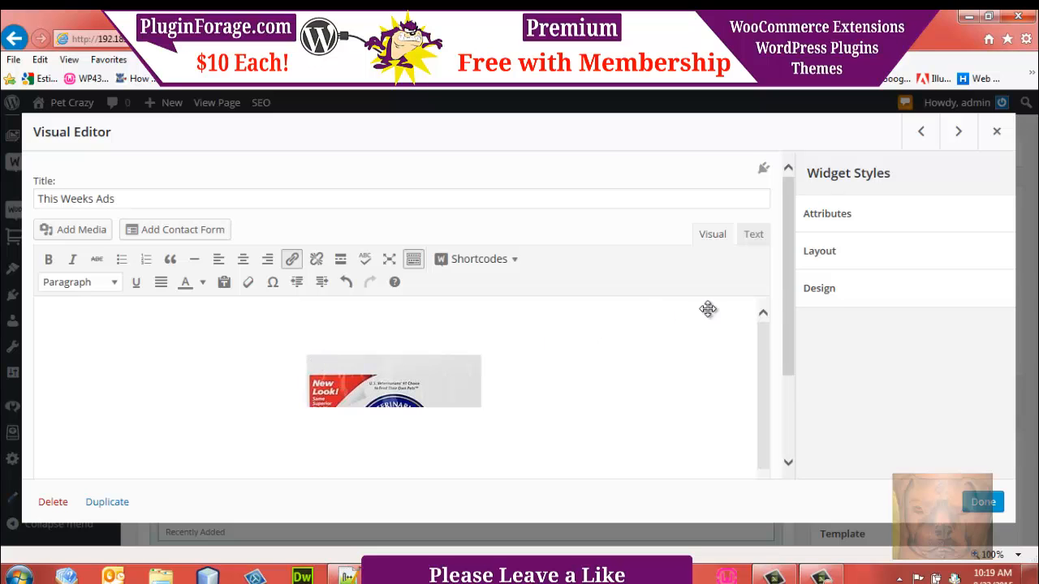
Set the inserted Science Diet image's alignment to Left in its image details and apply the change.
{"action": "scroll", "coordinate": [794, 288], "scroll_direction": "down", "scroll_amount": 2}
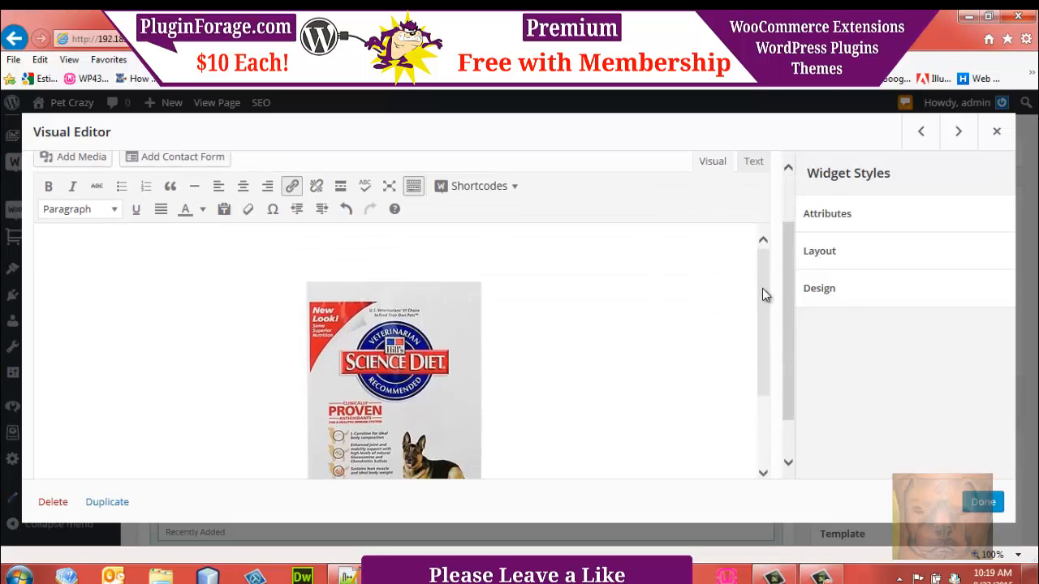
{"action": "scroll", "coordinate": [786, 288], "scroll_direction": "down", "scroll_amount": 1}
{"action": "left_click", "coordinate": [361, 356]}
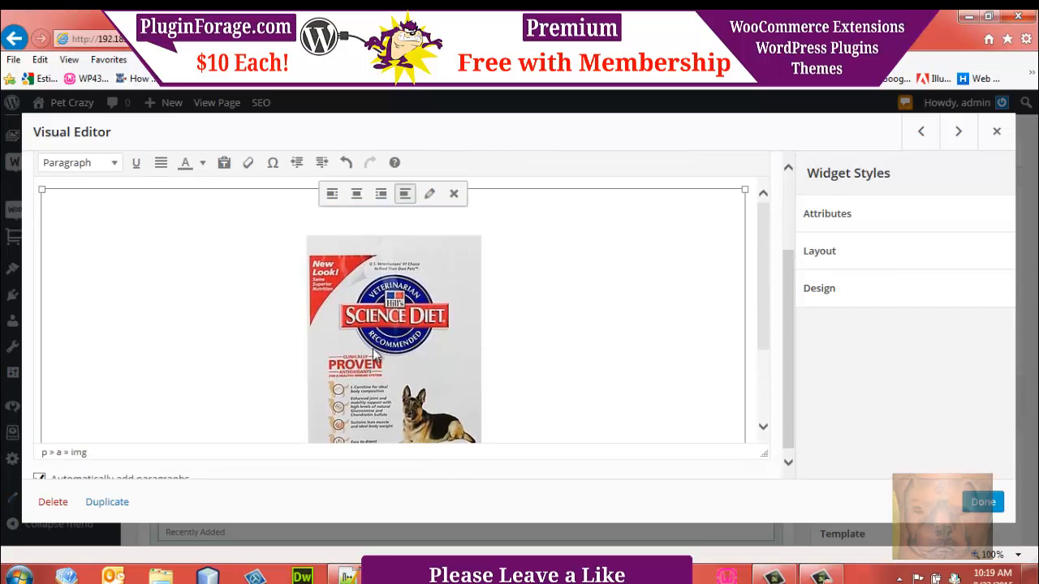
{"action": "left_click", "coordinate": [430, 194]}
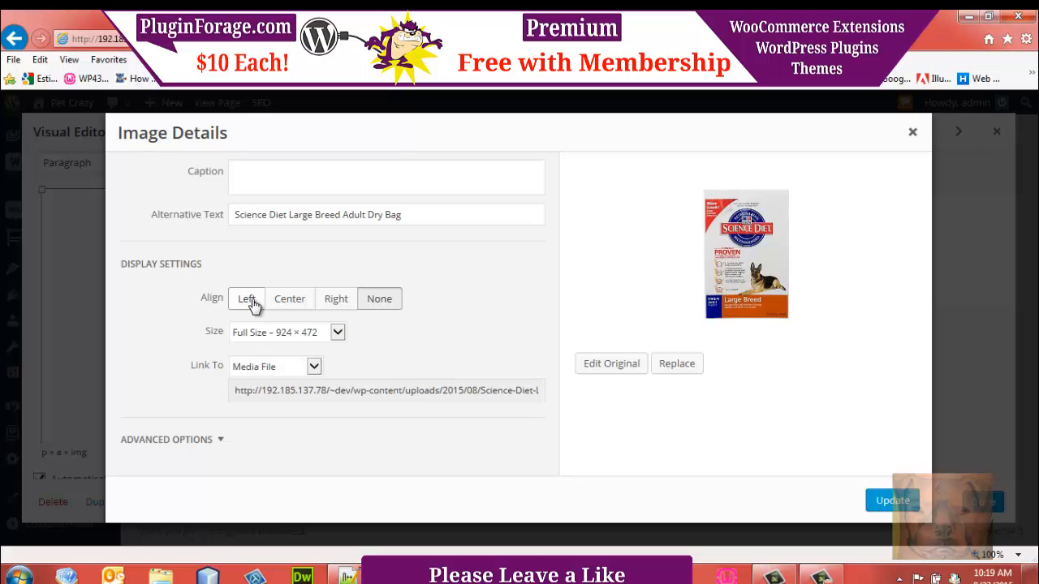
{"action": "left_click", "coordinate": [253, 302]}
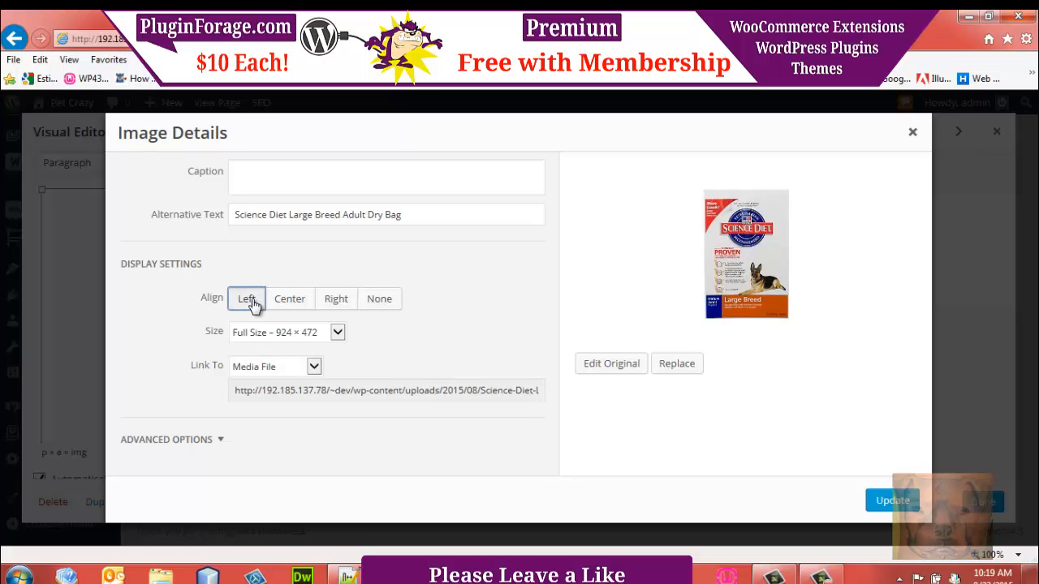
{"action": "left_click", "coordinate": [891, 502]}
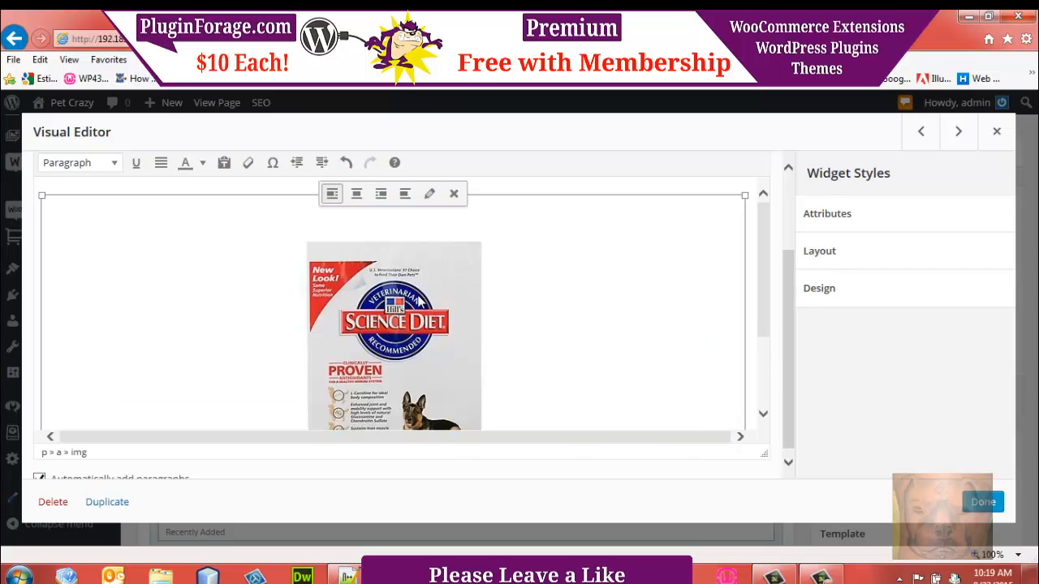
Resize the Science Diet image to Thumbnail – 160 × 160 in its image details and apply the change.
{"action": "left_click", "coordinate": [430, 194]}
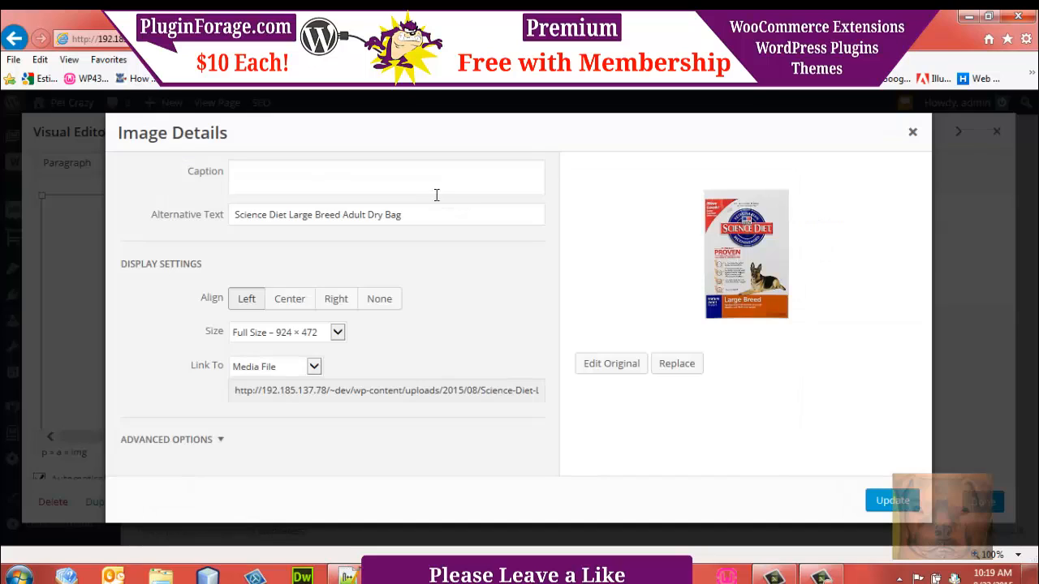
{"action": "left_click", "coordinate": [336, 334]}
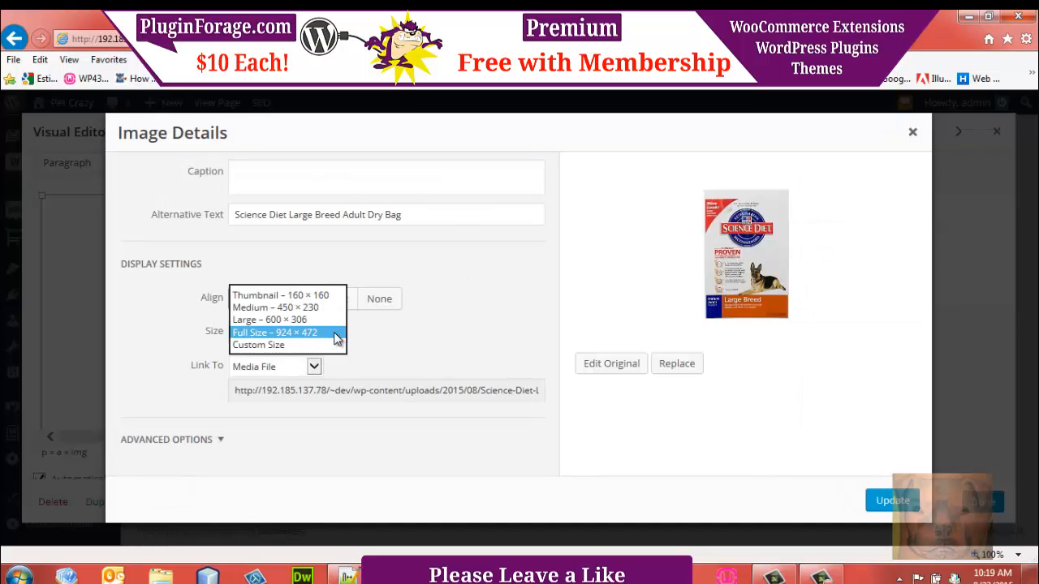
{"action": "left_click", "coordinate": [300, 297]}
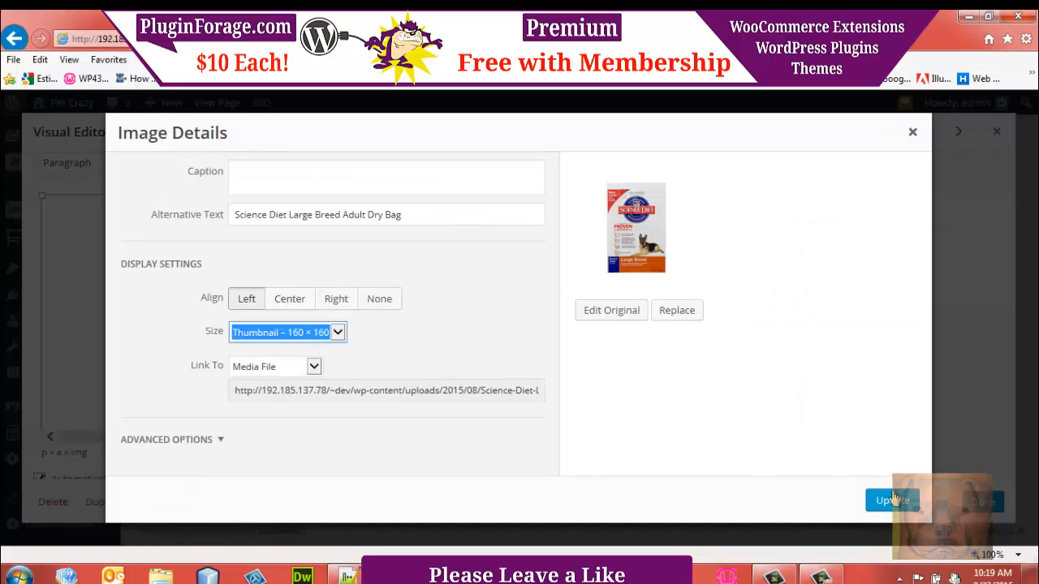
{"action": "left_click", "coordinate": [892, 501]}
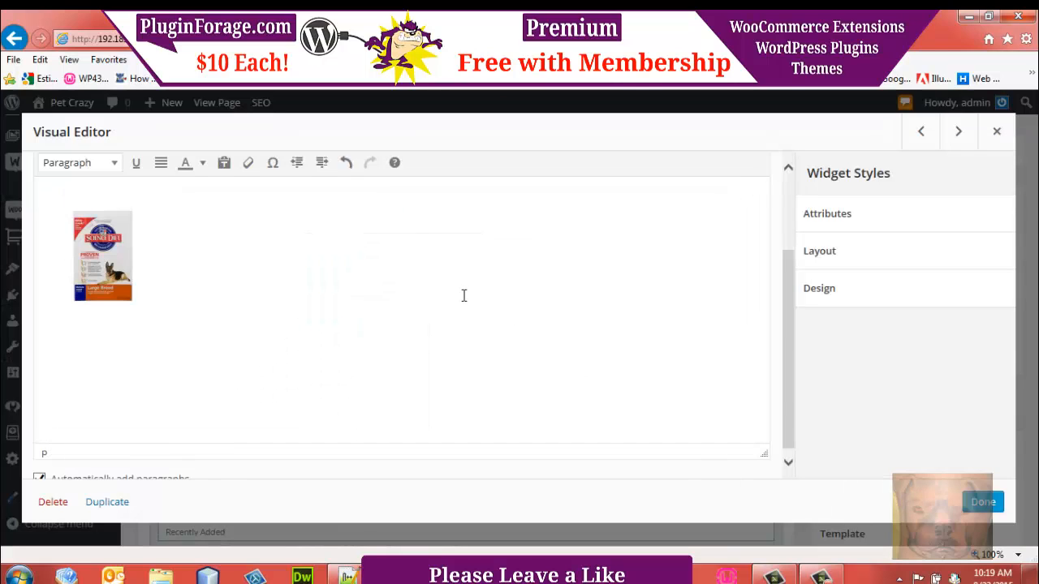
Add the text "20% off this week" after the Science Diet image in the widget's HTML source, and return to the visual view.
{"action": "type", "text": "2"}
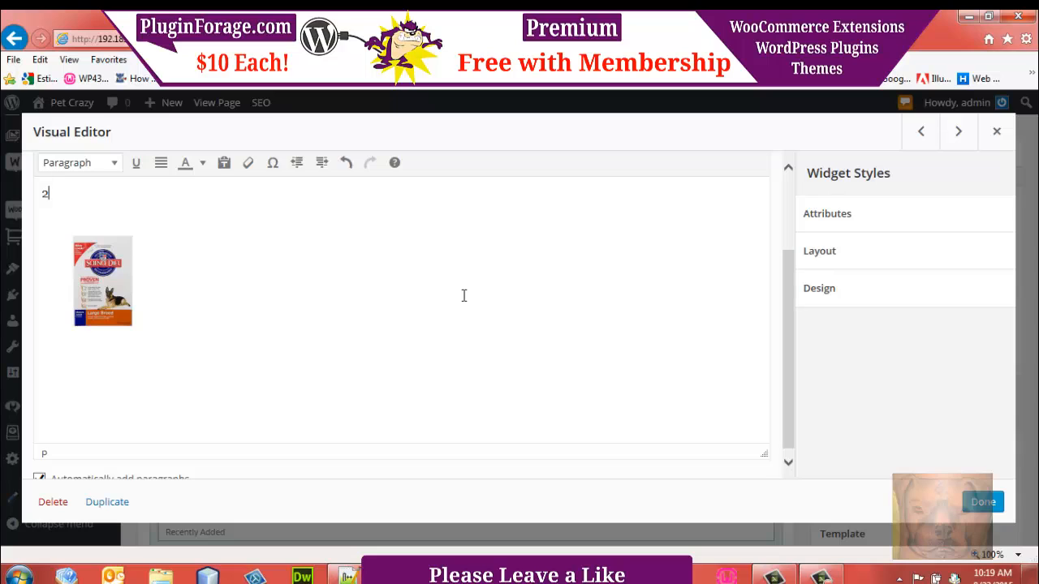
{"action": "key", "text": "ctrl+z"}
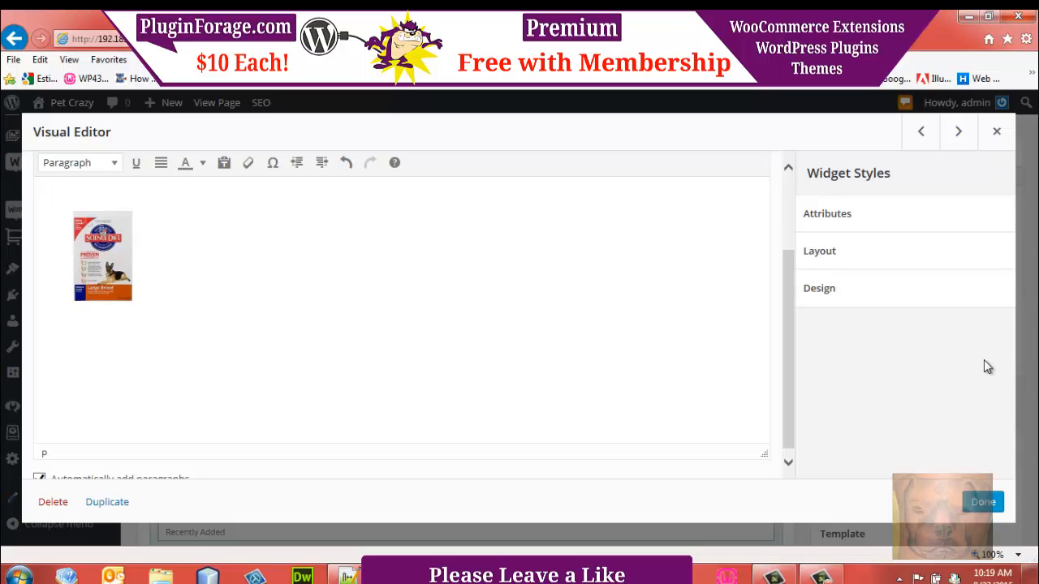
{"action": "left_click_drag", "start_coordinate": [787, 295], "coordinate": [779, 238]}
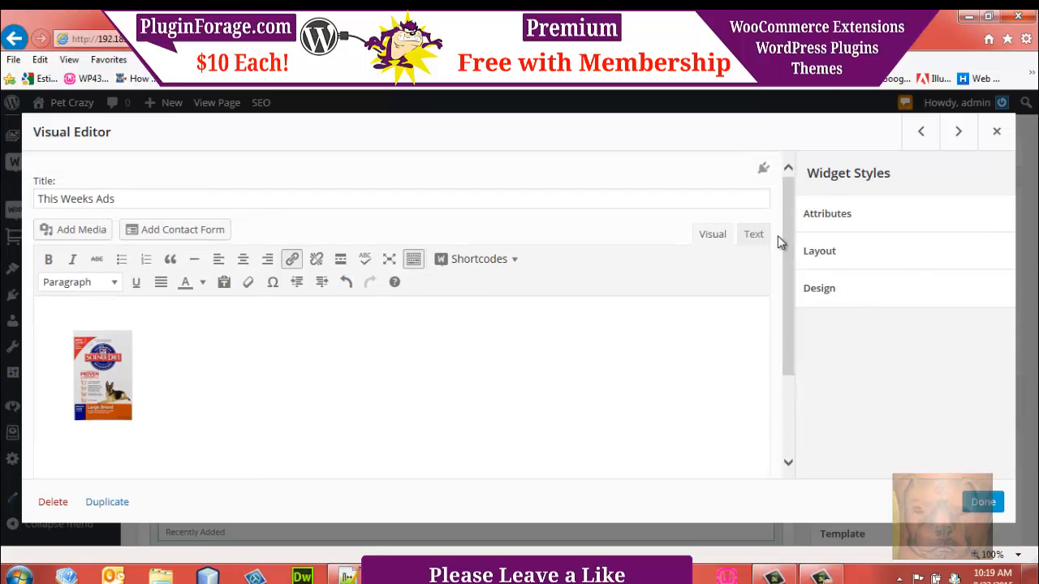
{"action": "left_click", "coordinate": [752, 235]}
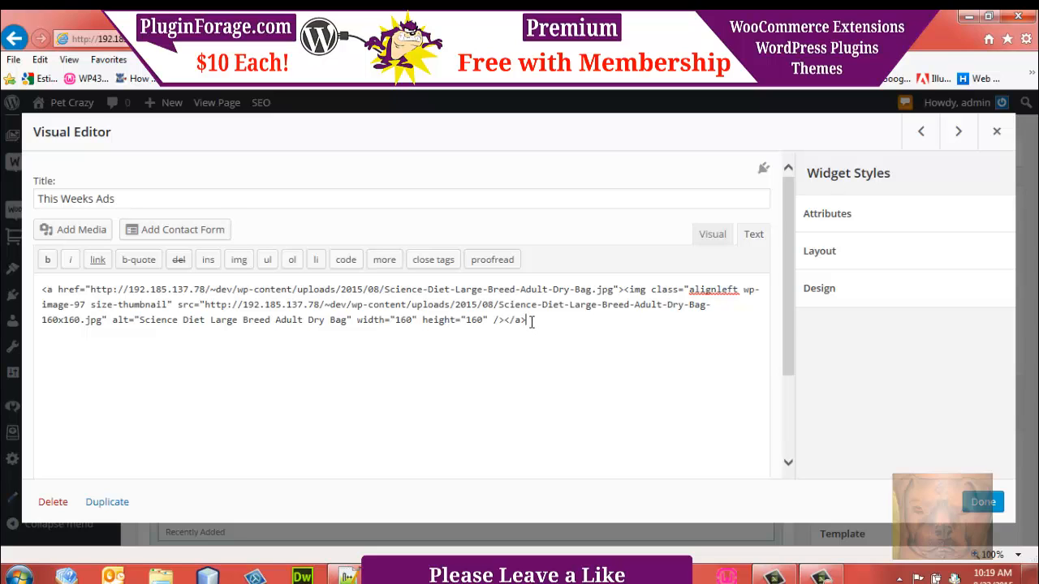
{"action": "type", "text": "&nb"}
{"action": "key", "text": "BackSpace"}
{"action": "key", "text": "BackSpace"}
{"action": "key", "text": "BackSpace"}
{"action": "type", "text": "20% off this week"}
{"action": "left_click", "coordinate": [712, 236]}
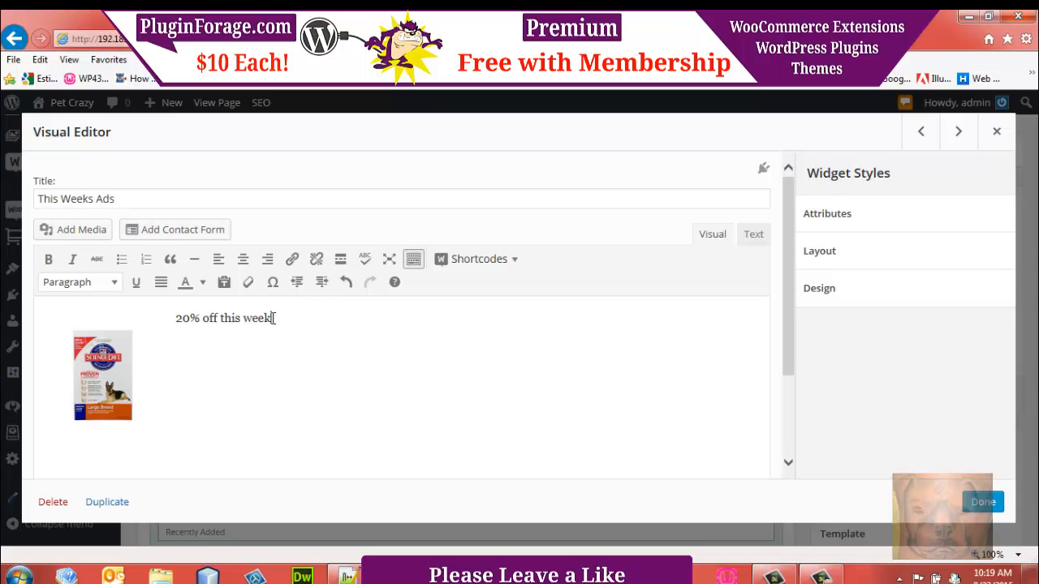
Format the "20% off this week" text beside the Science Diet image as bold and red.
{"action": "left_click_drag", "start_coordinate": [274, 318], "coordinate": [175, 318]}
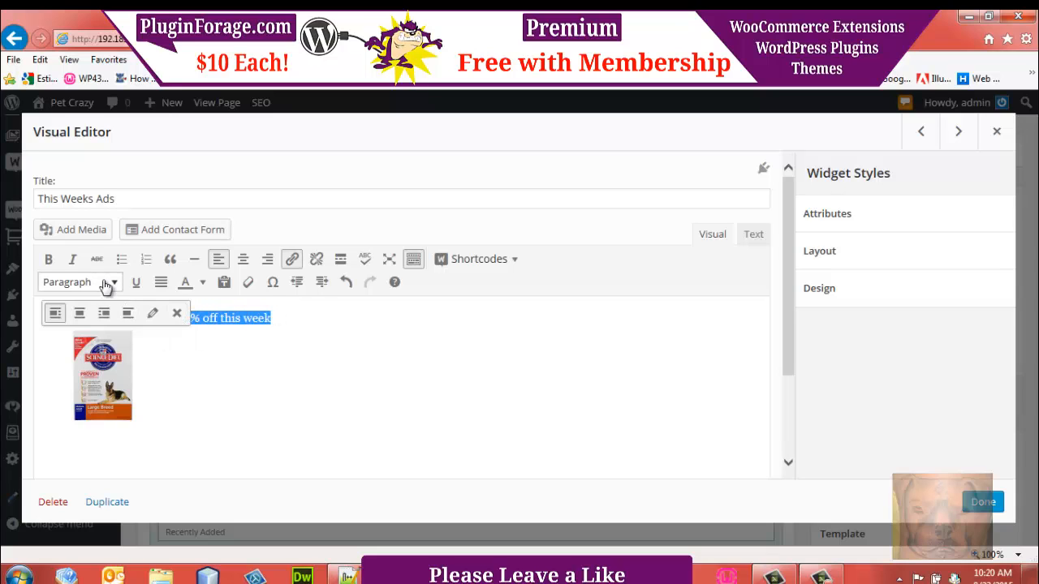
{"action": "left_click", "coordinate": [48, 260]}
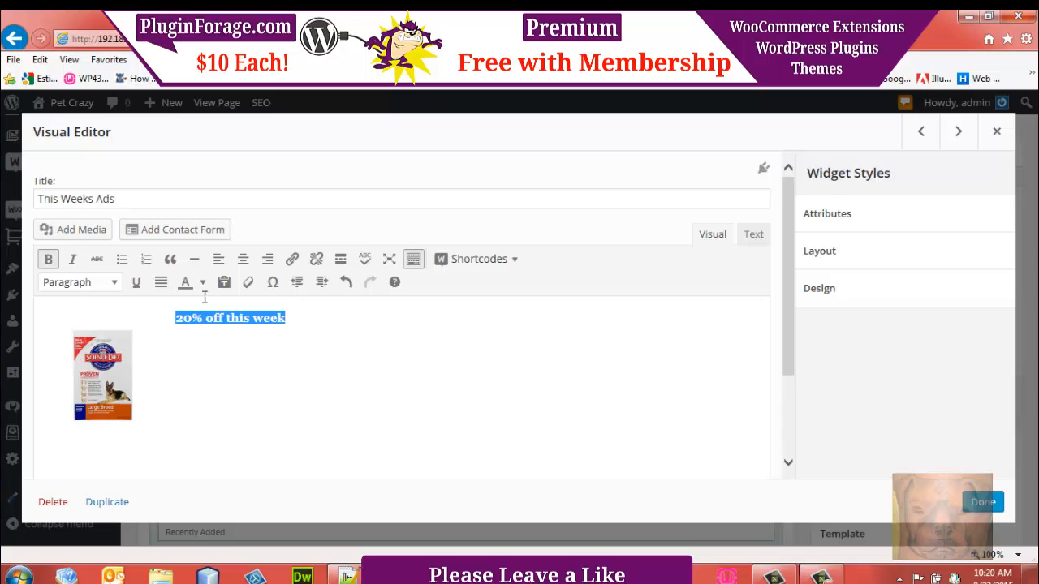
{"action": "left_click", "coordinate": [203, 282]}
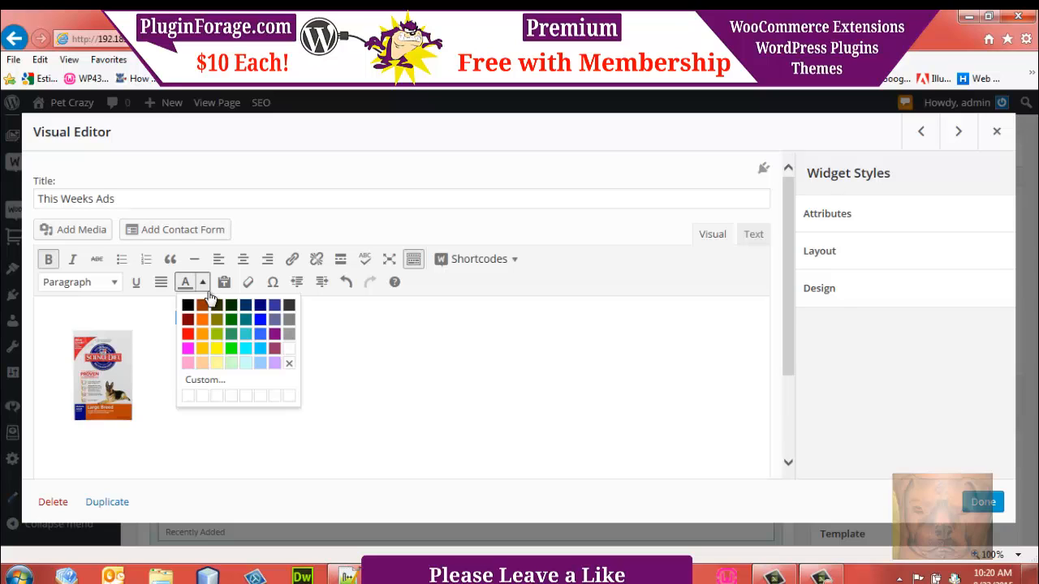
{"action": "left_click", "coordinate": [186, 336]}
{"action": "left_click", "coordinate": [343, 371]}
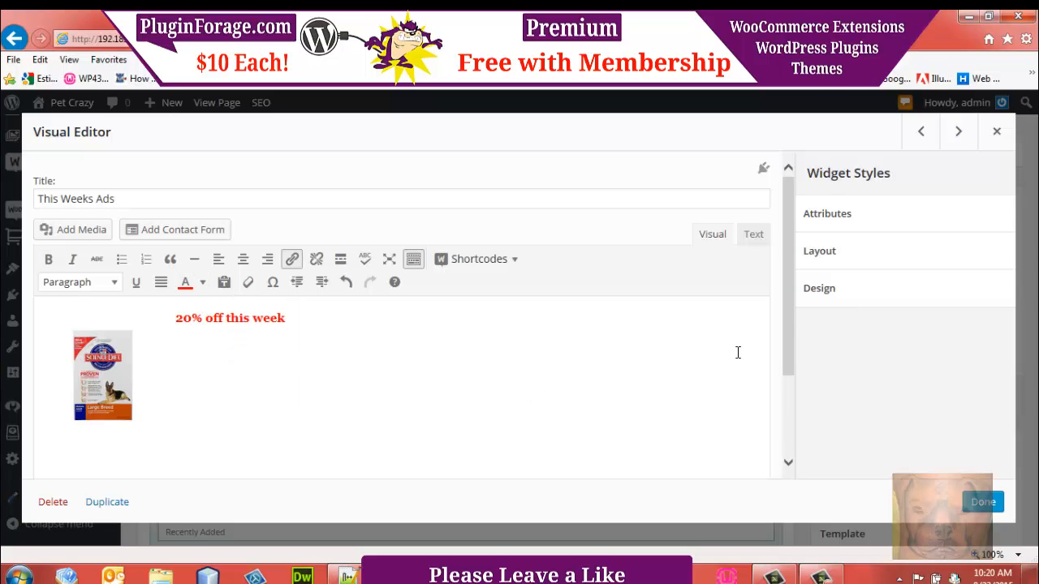
{"action": "left_click", "coordinate": [321, 359]}
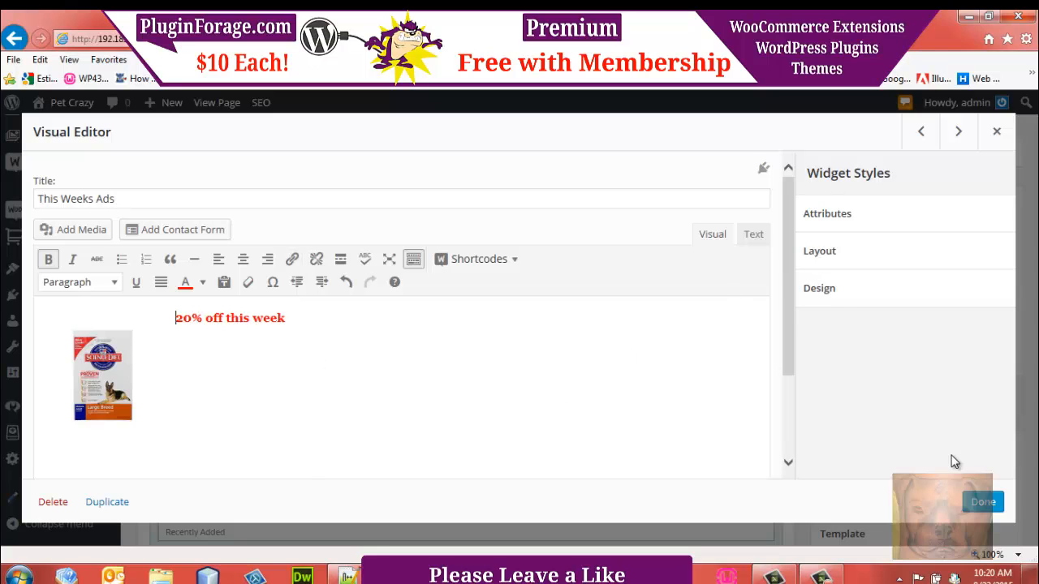
Finish editing the This Weeks Ads widget, update the Home Page, and review its sections on the live site.
{"action": "left_click", "coordinate": [983, 501]}
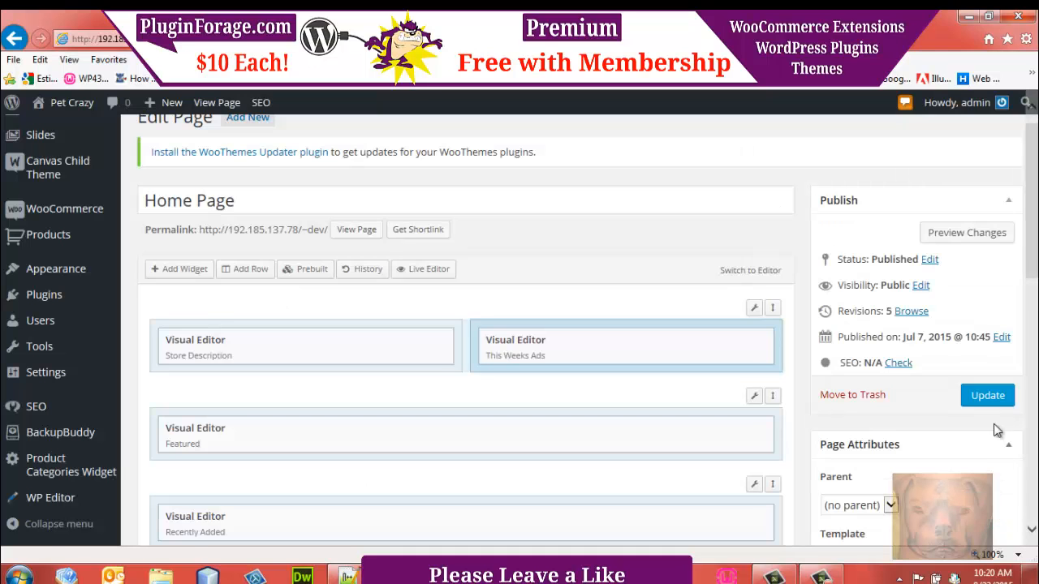
{"action": "left_click", "coordinate": [986, 396]}
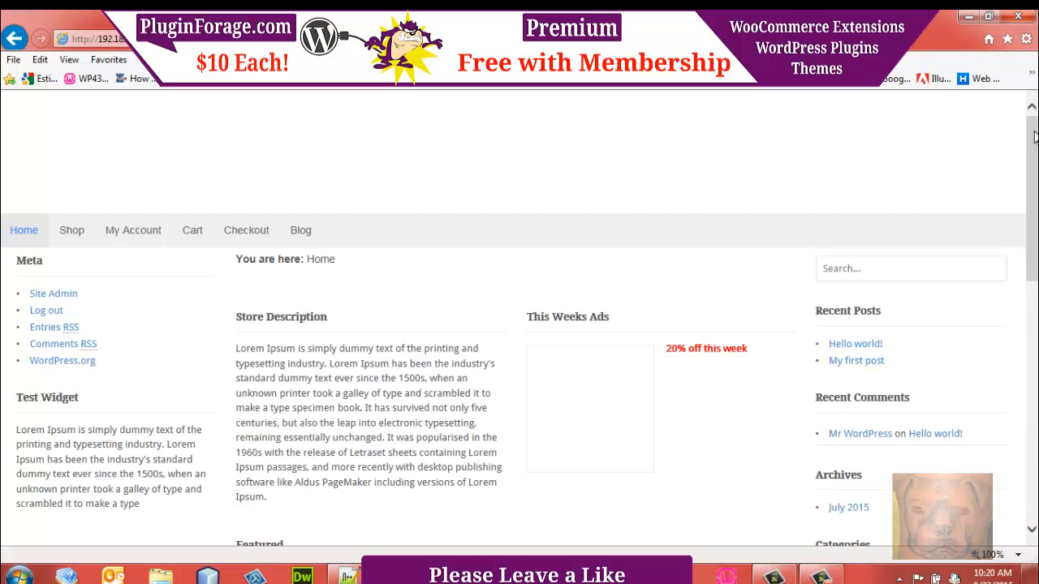
{"action": "left_click_drag", "start_coordinate": [1034, 140], "coordinate": [1033, 182]}
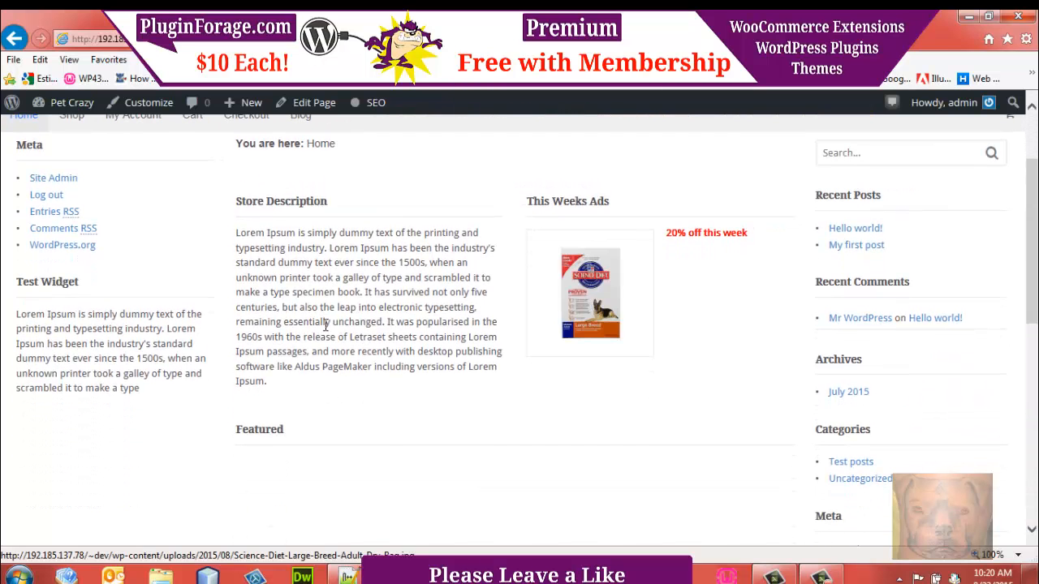
{"action": "scroll", "coordinate": [937, 318], "scroll_direction": "down", "scroll_amount": 3}
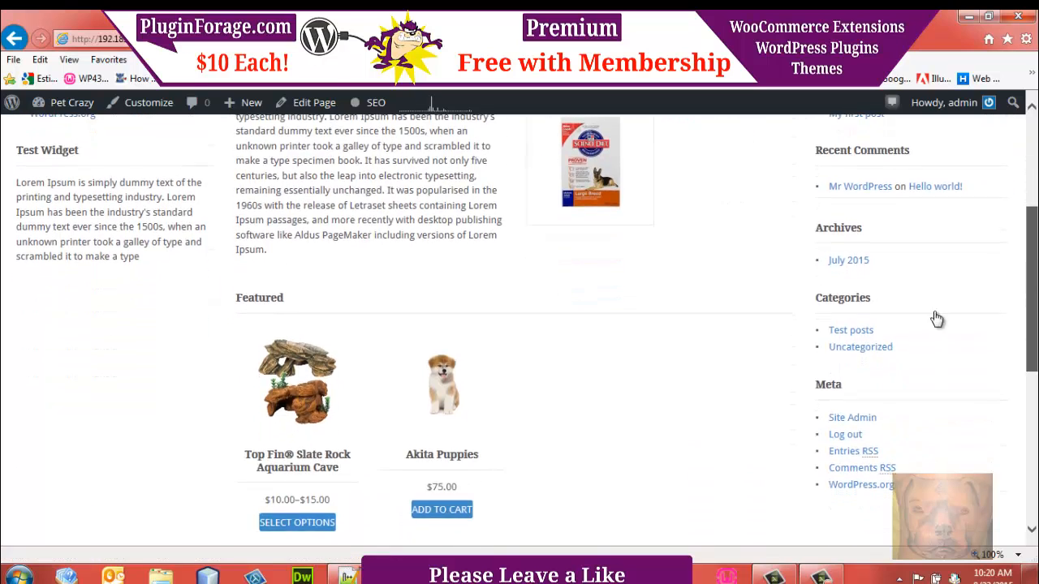
{"action": "scroll", "coordinate": [937, 318], "scroll_direction": "up", "scroll_amount": 5}
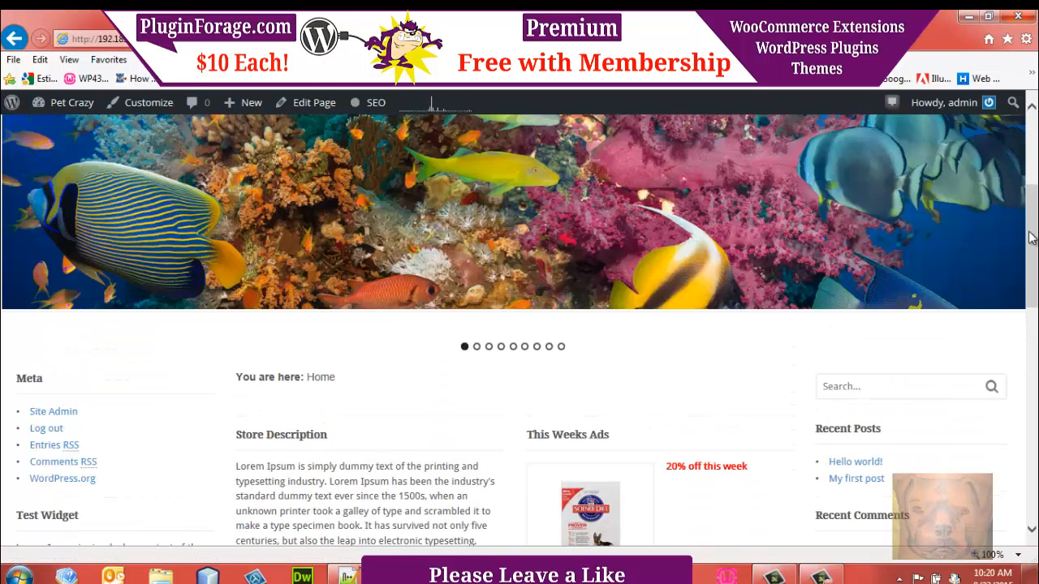
{"action": "mouse_move", "coordinate": [1030, 237]}
{"action": "left_mouse_down"}
{"action": "mouse_move", "coordinate": [1031, 464]}
{"action": "mouse_move", "coordinate": [1034, 142]}
{"action": "mouse_move", "coordinate": [1034, 303]}
{"action": "mouse_move", "coordinate": [1035, 222]}
{"action": "mouse_move", "coordinate": [1036, 248]}
{"action": "left_mouse_up"}
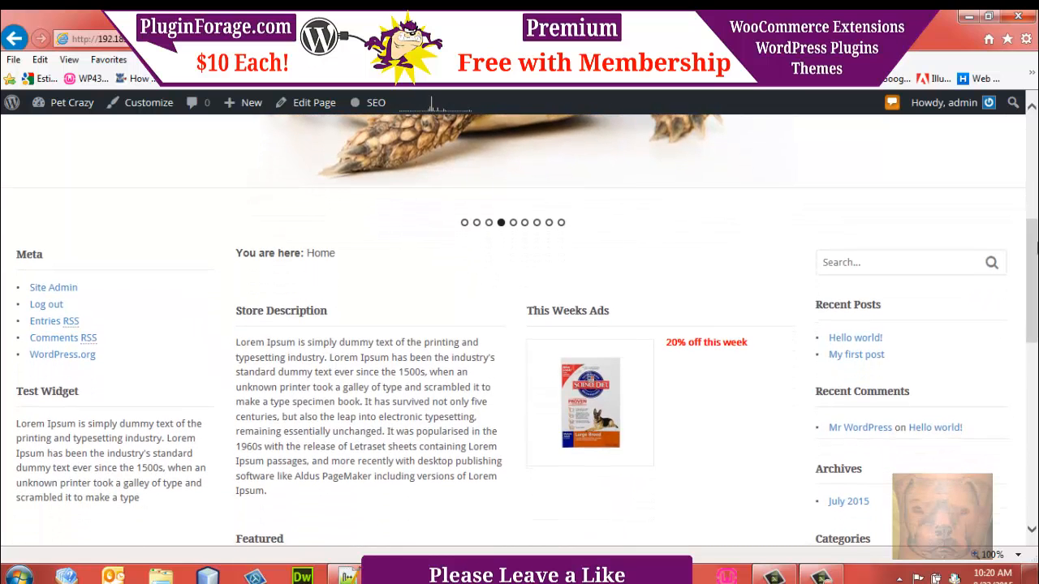